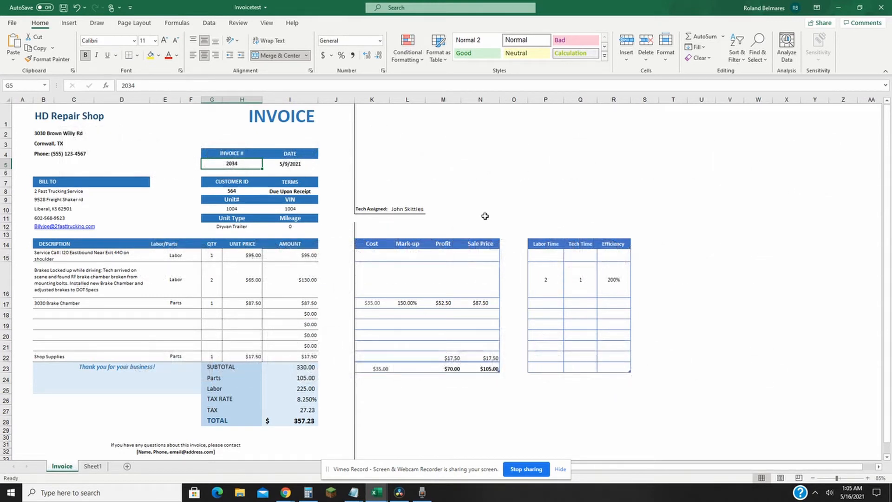
Step: Review the invoice header: shop details, bill-to block, invoice number, date, customer ID and payment terms
drag(32, 113, 99, 156)
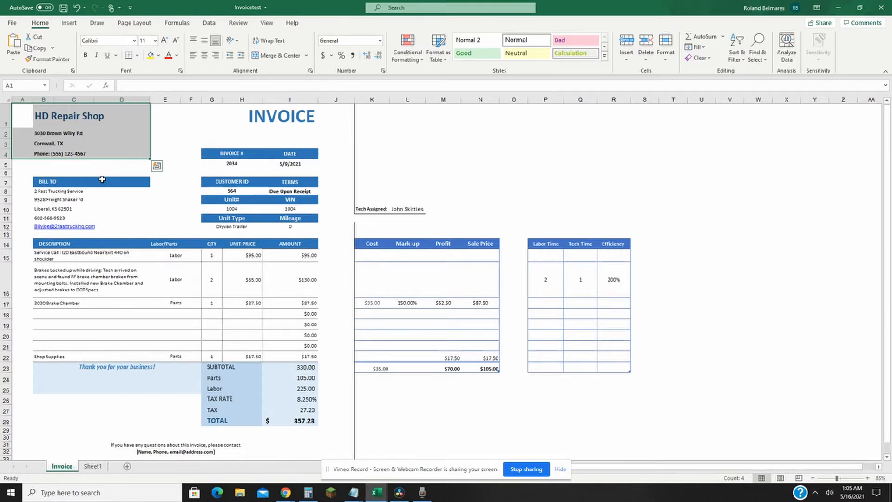
click(103, 201)
drag(37, 191, 107, 229)
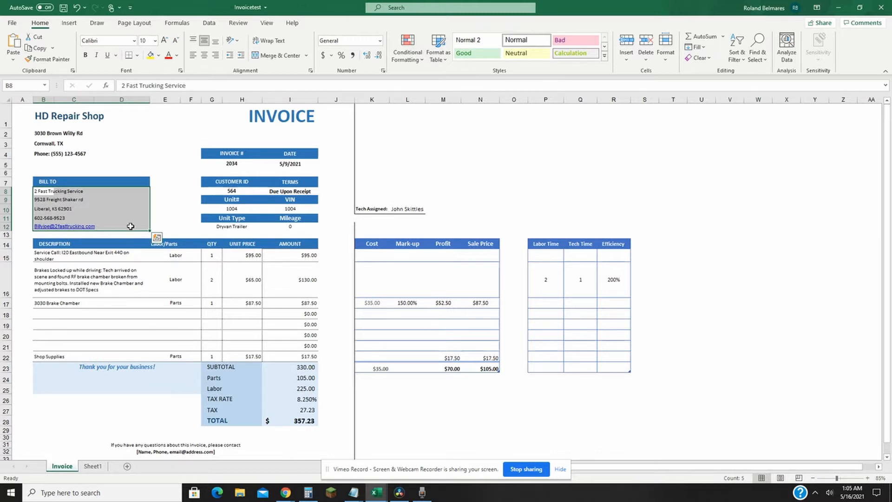
click(228, 165)
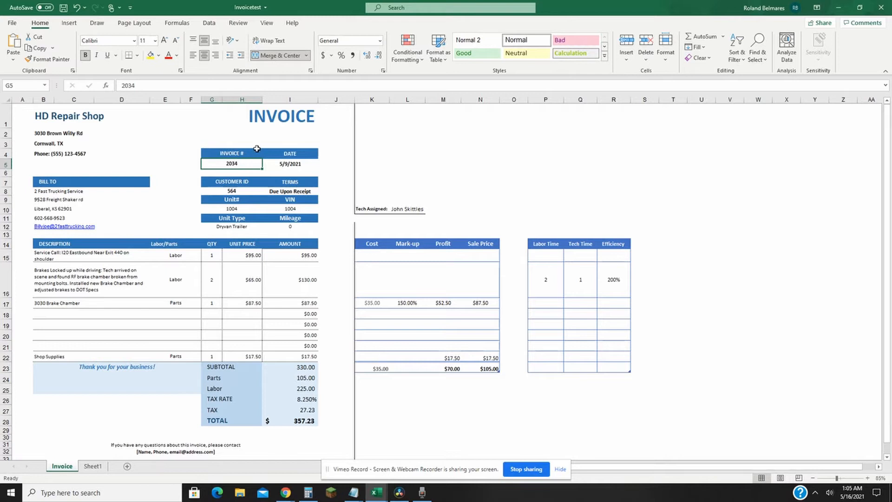
key(Tab)
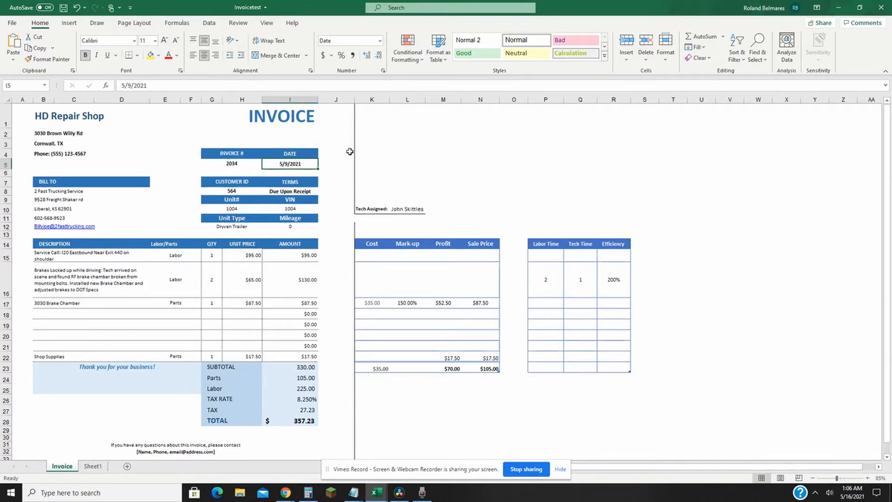
click(238, 192)
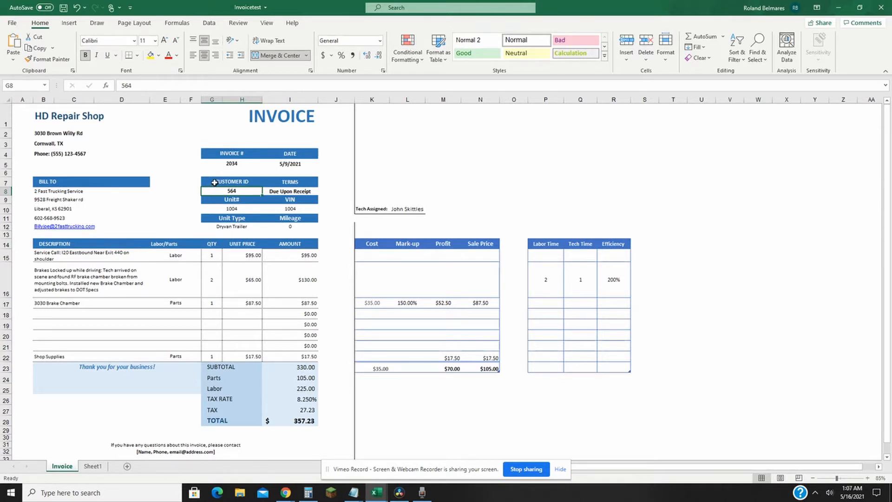
drag(215, 182, 232, 188)
click(64, 192)
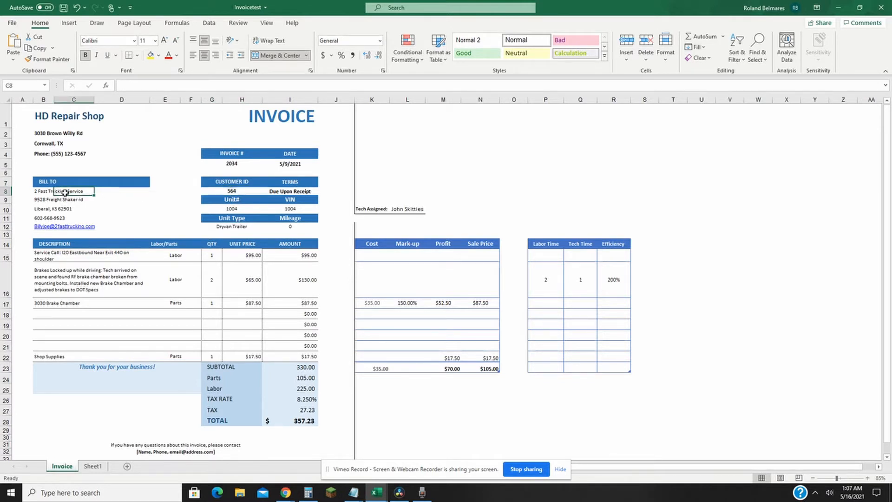
drag(235, 183, 238, 191)
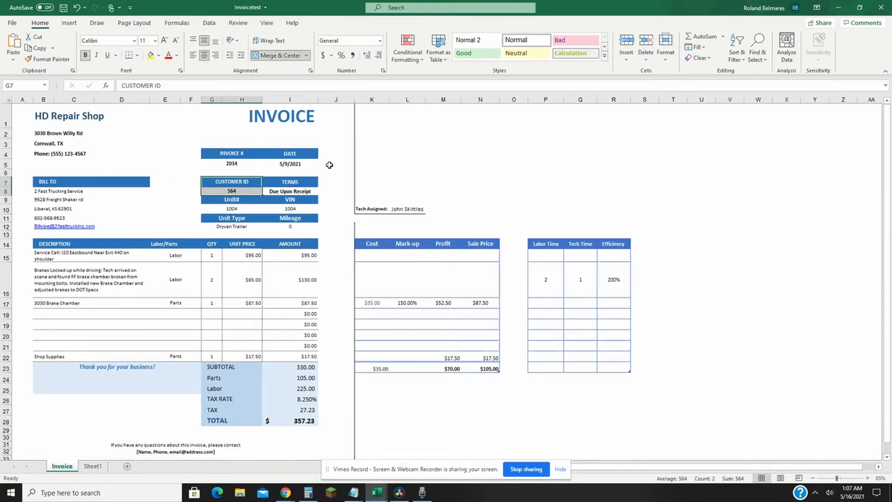
click(62, 191)
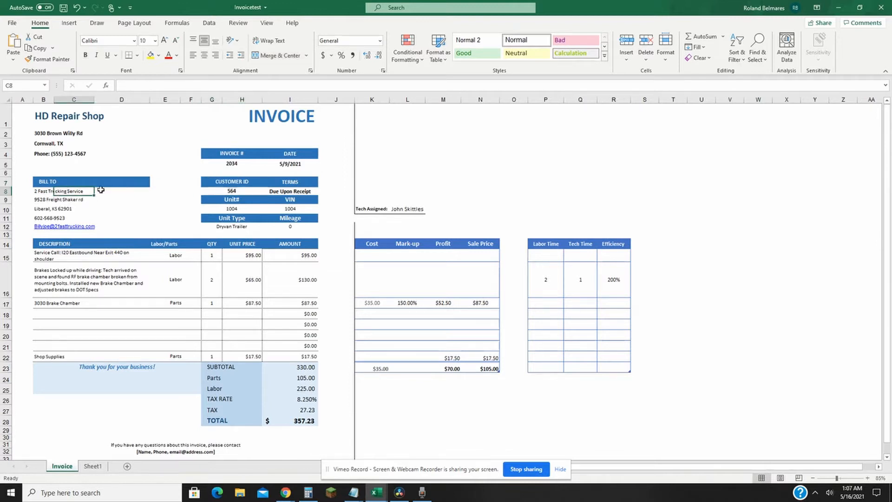
click(296, 190)
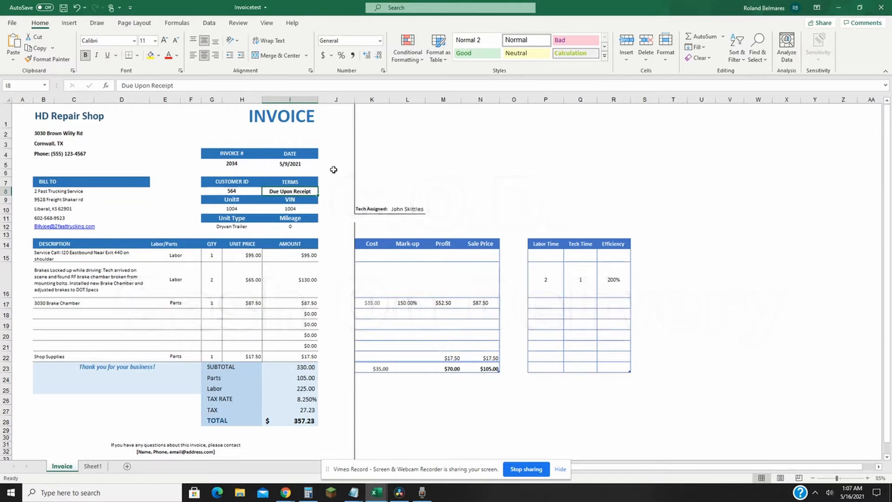
Step: Review the invoice's unit number, VIN, unit type and mileage fields, and the service call description line
click(236, 201)
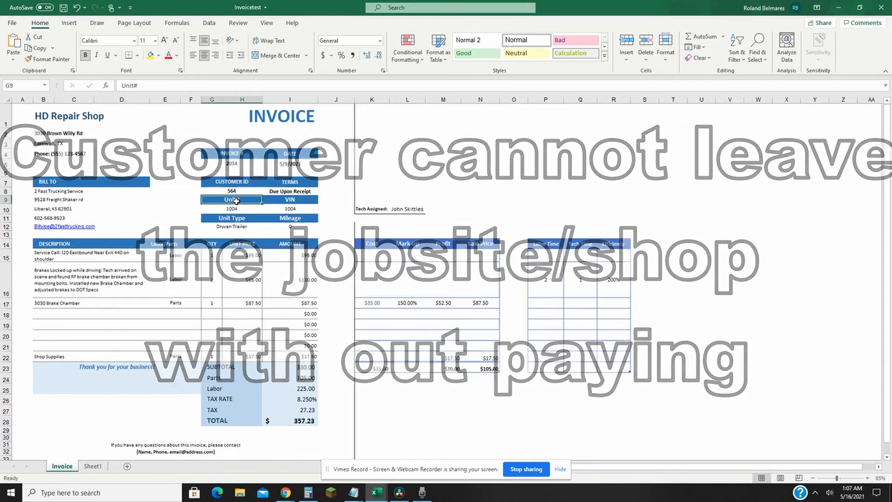
drag(237, 201, 298, 226)
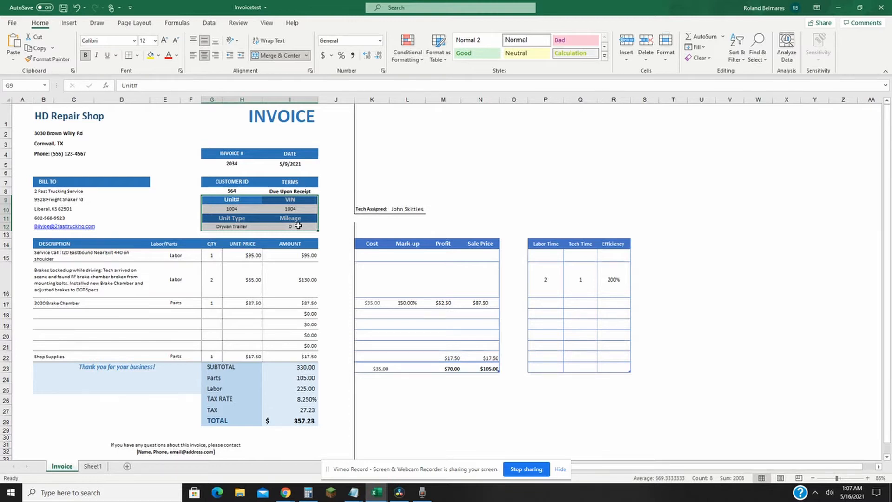
click(233, 209)
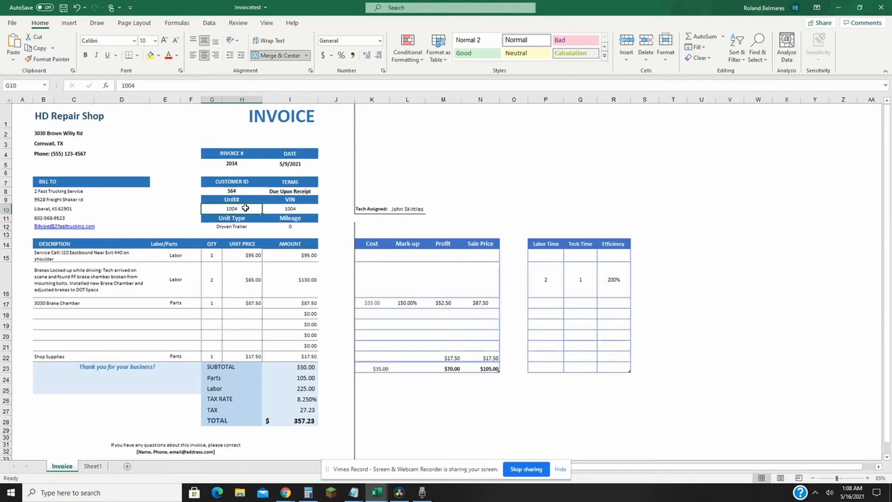
click(273, 208)
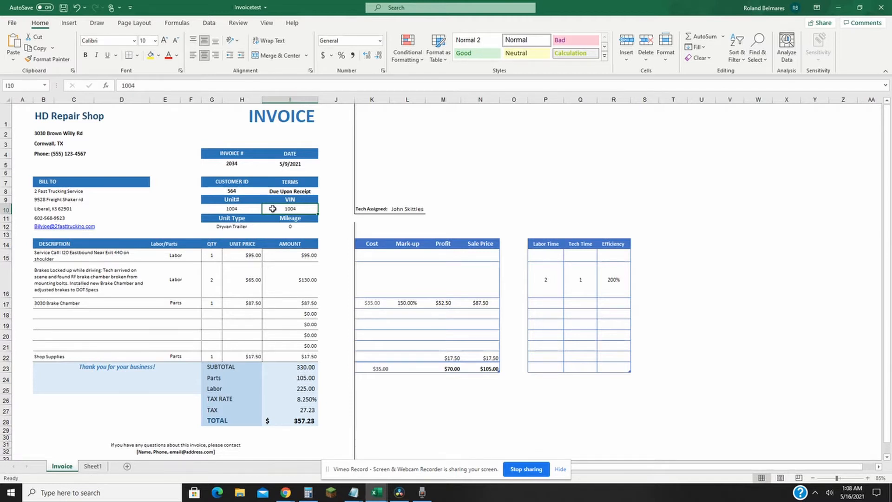
click(250, 210)
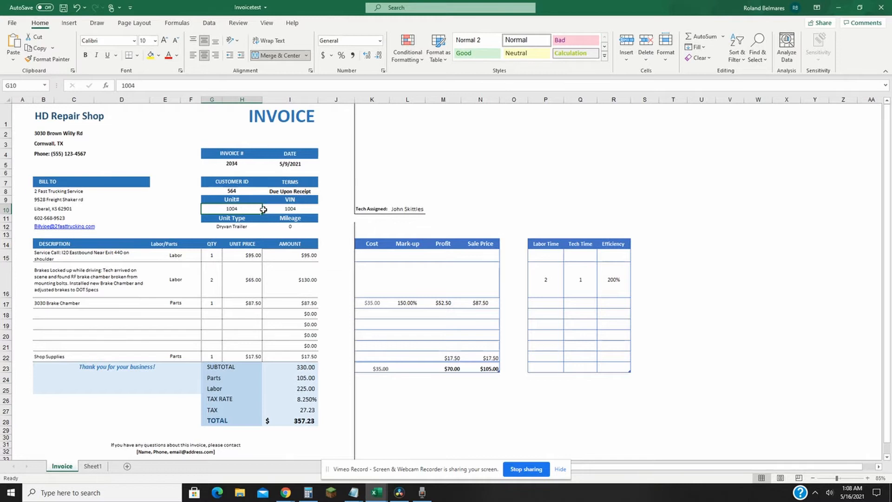
click(285, 207)
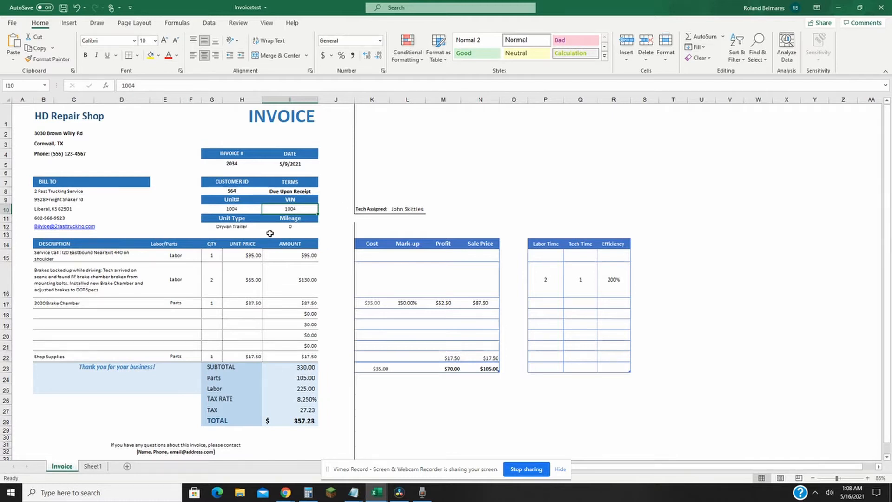
click(244, 227)
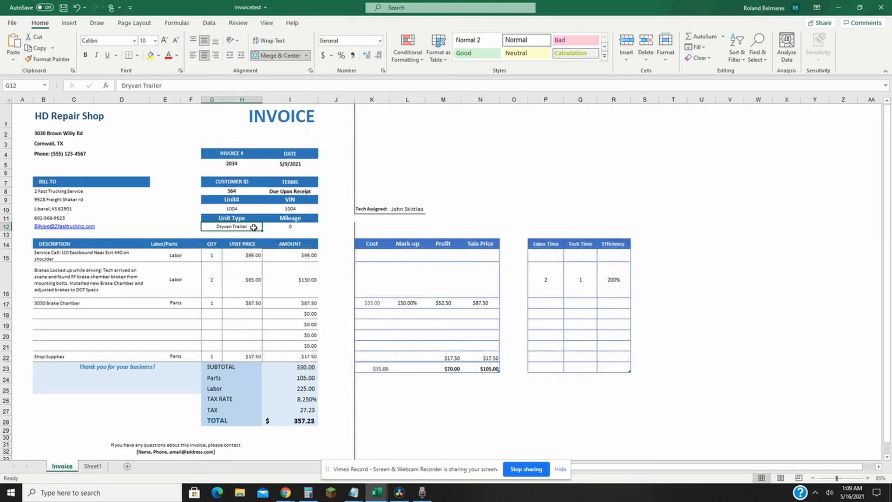
click(292, 226)
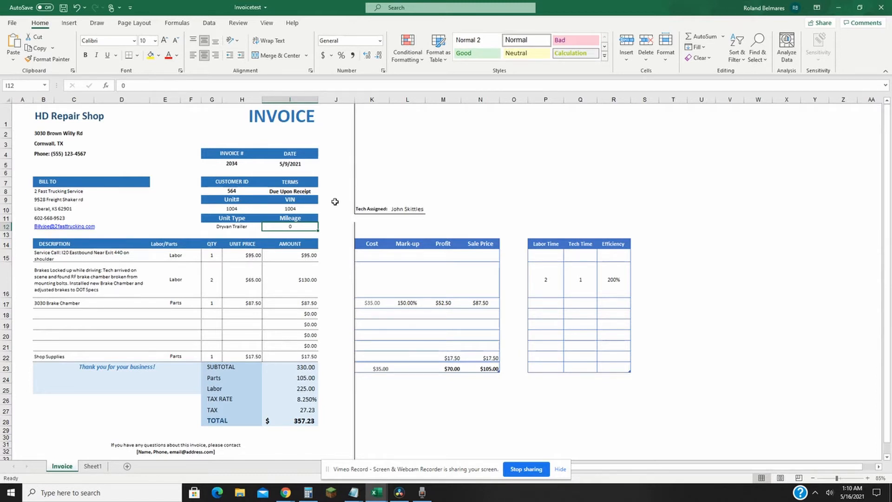
click(525, 469)
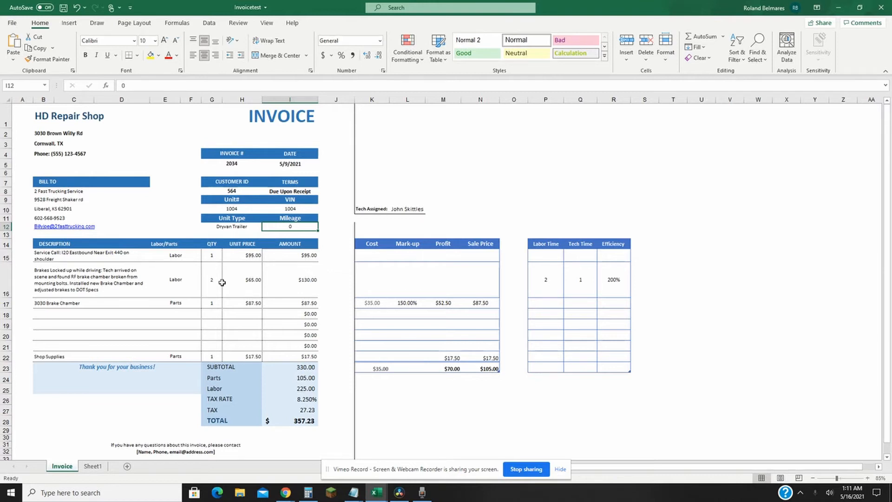
click(85, 253)
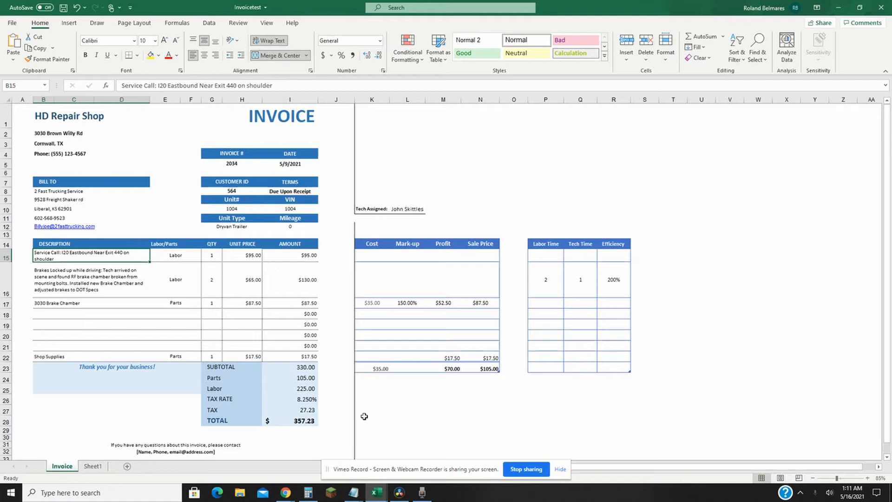
mouse_move(361, 494)
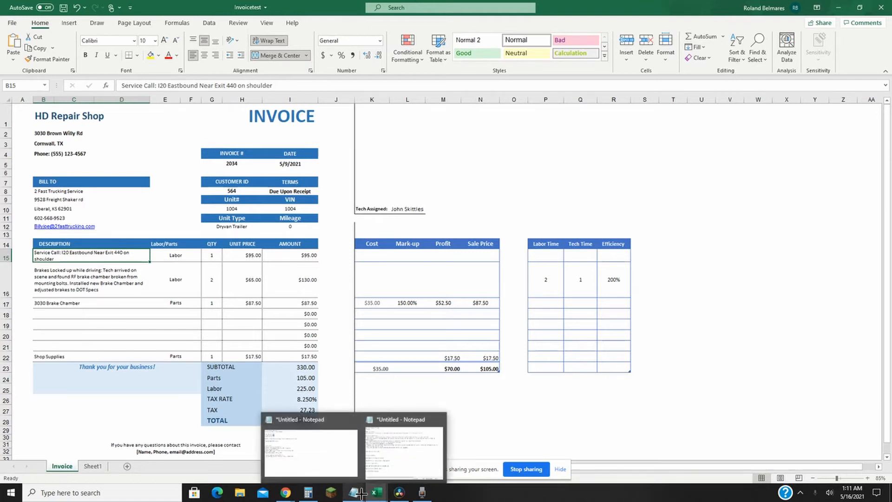
click(393, 463)
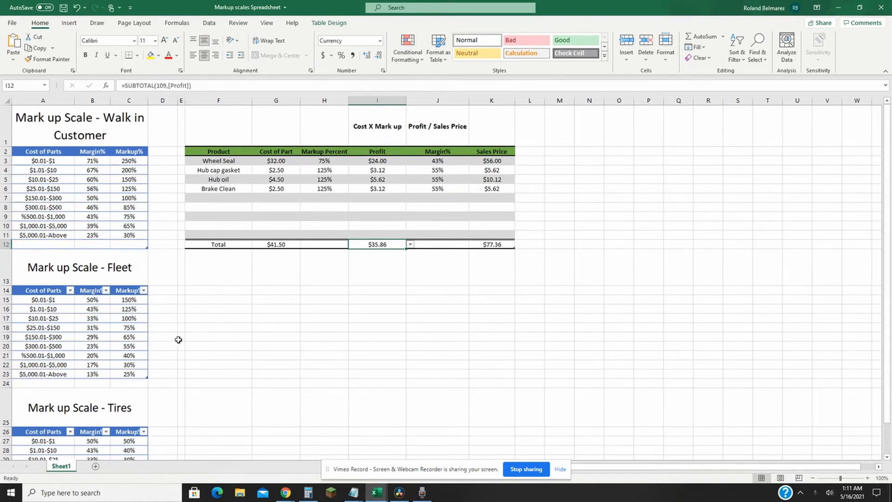
mouse_move(366, 496)
click(365, 467)
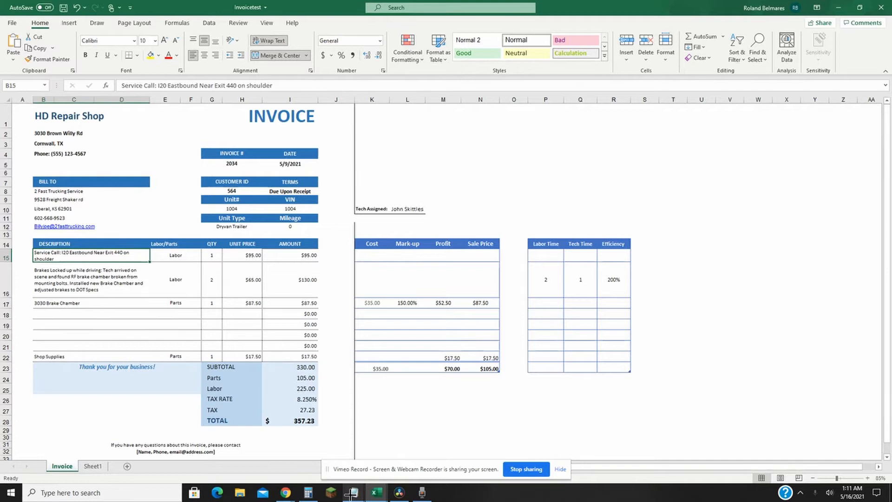
Step: Switch to the Notepad file with the labor rates and service call notes, and place its window beside the invoice
mouse_move(353, 492)
click(319, 464)
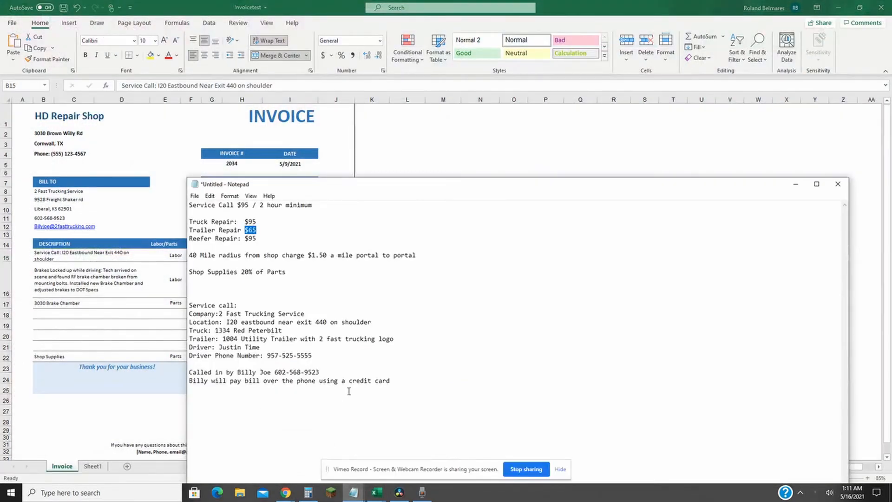
click(289, 239)
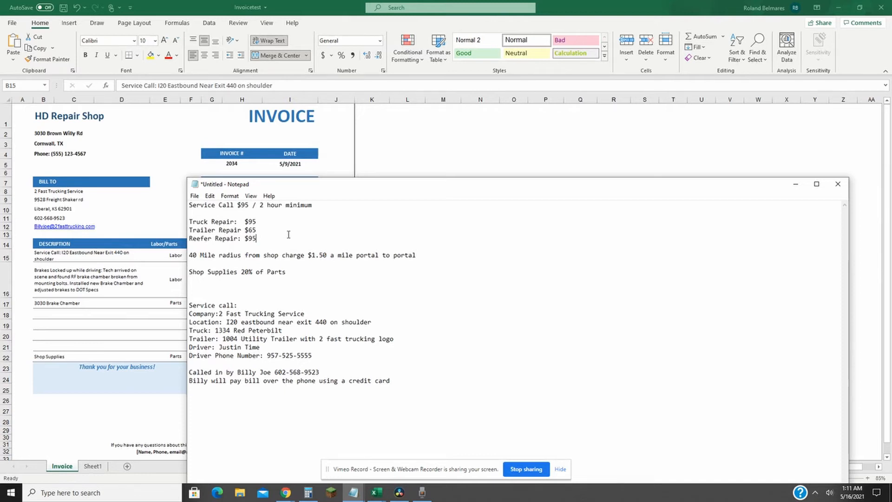
drag(304, 179, 462, 129)
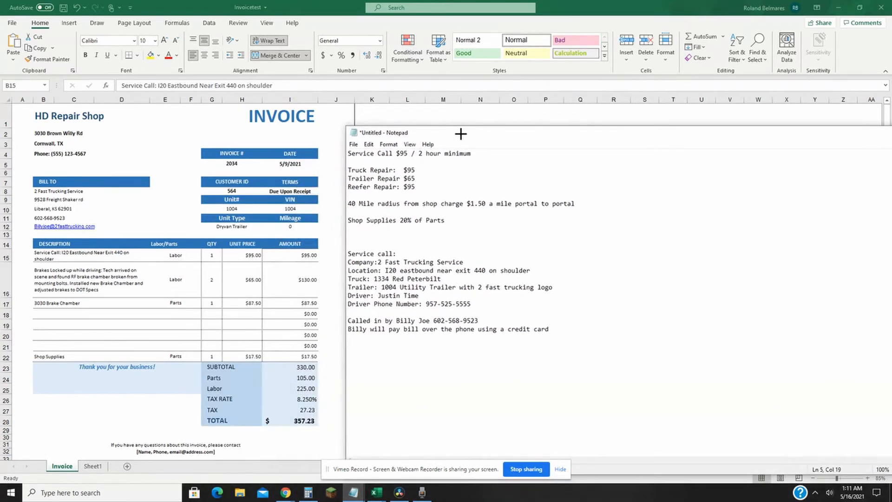
Step: Examine the service call notes: company, location, truck, trailer, driver contact, caller and payment method
click(351, 254)
key(Right)
key(Right)
key(Right)
key(Right)
key(Right)
key(Right)
key(Right)
key(Right)
drag(374, 262, 486, 262)
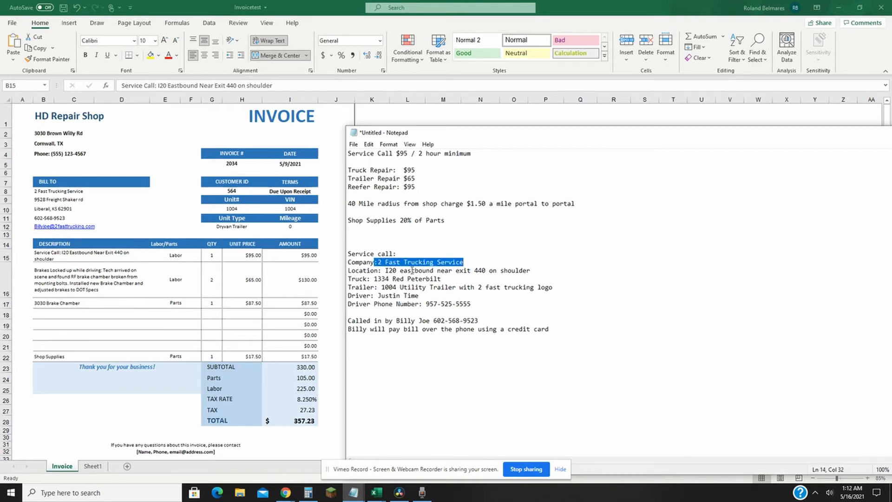
drag(383, 270, 536, 271)
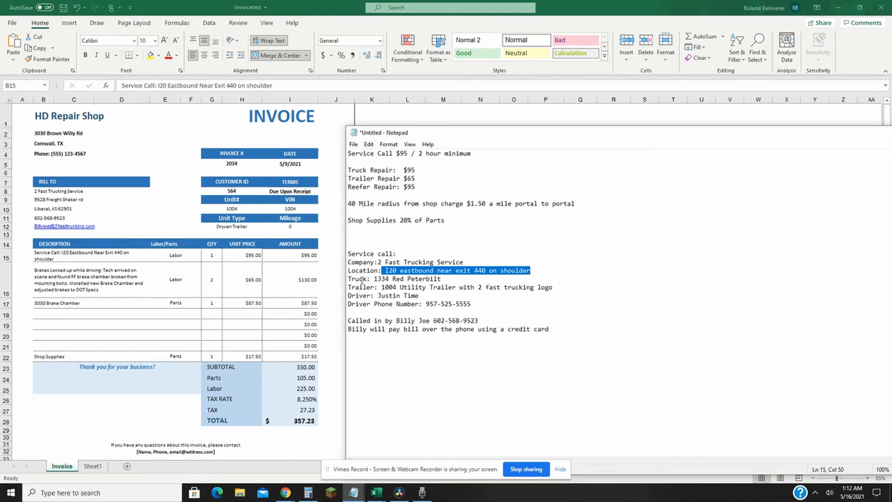
drag(374, 279, 457, 280)
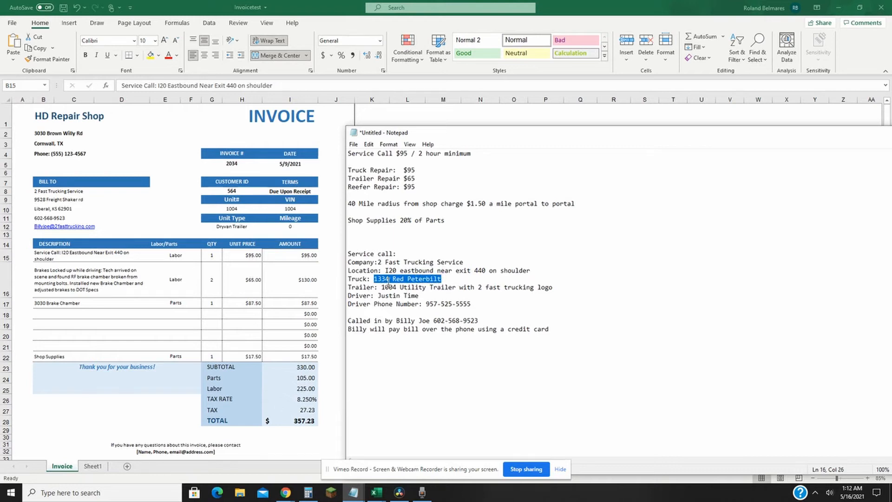
drag(378, 287, 568, 287)
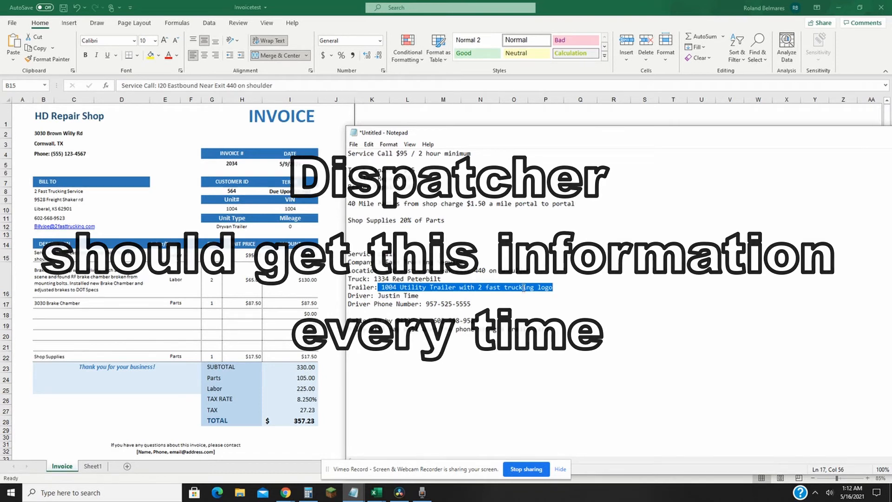
click(564, 287)
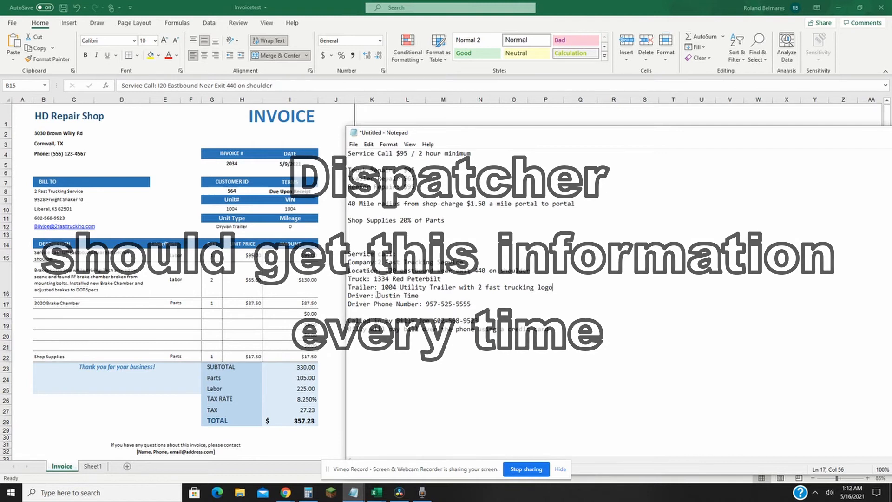
drag(377, 296, 420, 296)
drag(348, 304, 476, 304)
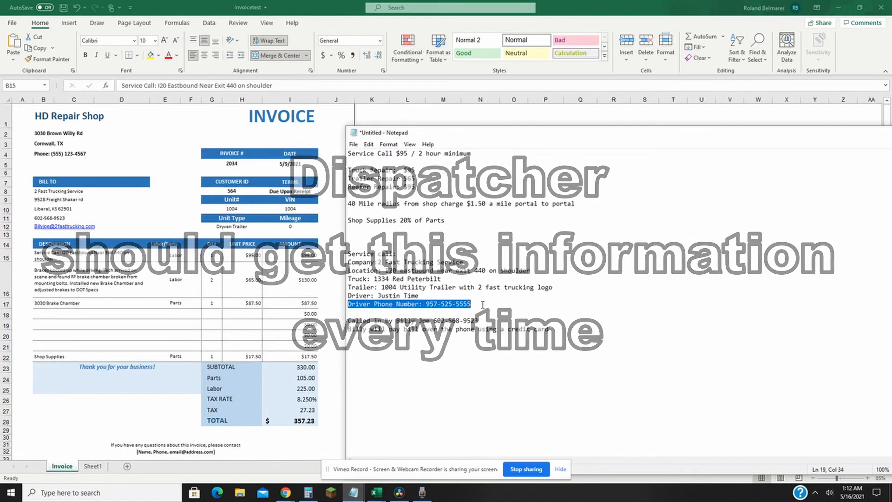
drag(348, 320, 479, 321)
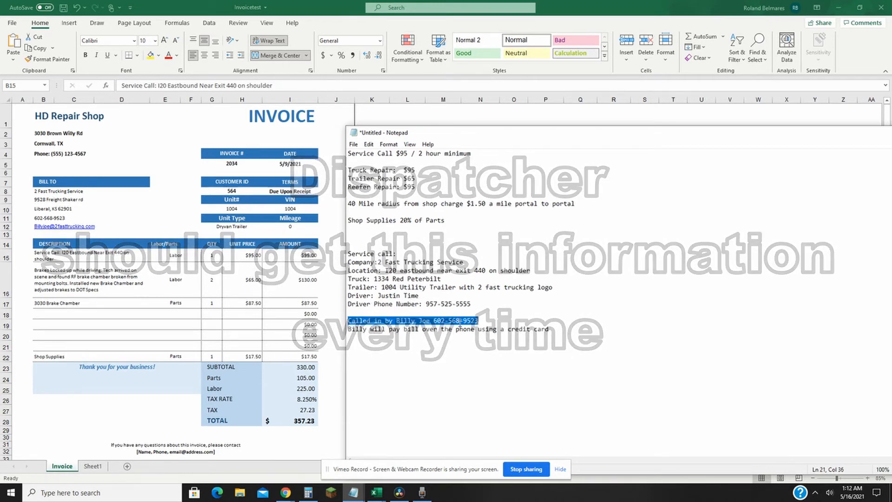
drag(351, 329, 550, 329)
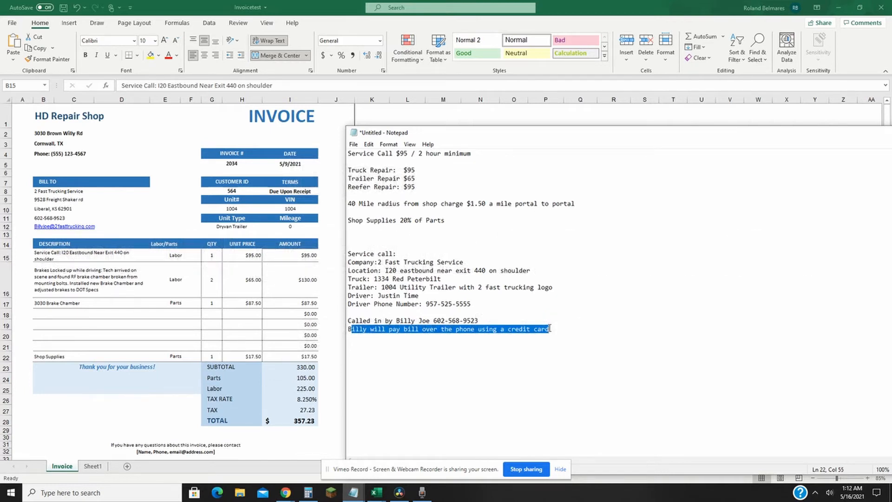
Step: Add the complaint "Brakes locked up while driving." below the payment line of the service call notes, separated by a blank line
click(555, 328)
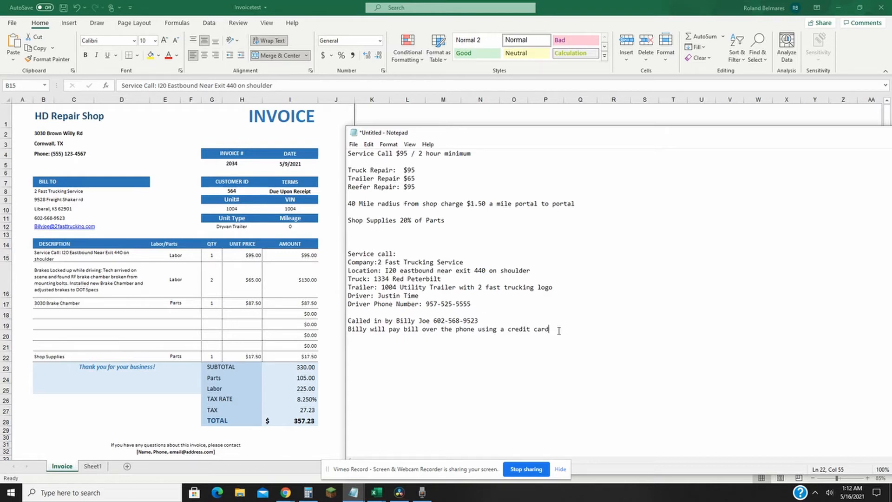
key(Return)
key(Return)
text(Brakes locked up while driving.)
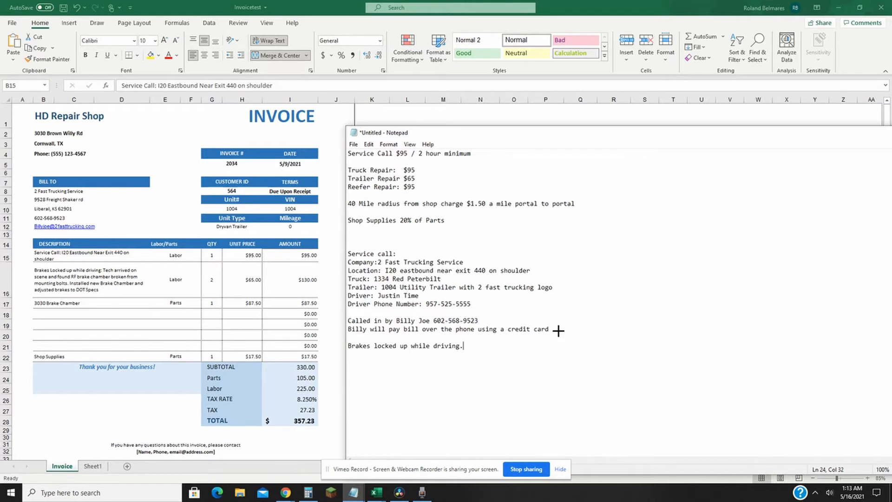
Step: Add a "3 c" heading below the brake complaint, followed by the list "Cuase", "Complaint" and "Correction" on separate lines
key(Return)
text(3 c)
key(Return)
key(Return)
text(Cuase)
key(Return)
text(Complaint)
key(Return)
text(Corres)
key(BackSpace)
text(ction)
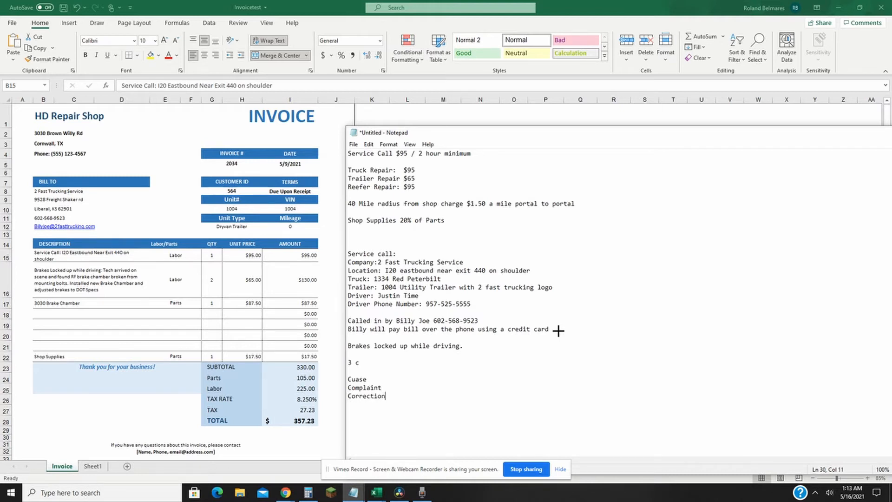
drag(386, 396, 349, 380)
click(380, 375)
Step: Check the service call rate and hour minimum in the notes against the service call's unit price on the invoice
click(397, 153)
drag(398, 153, 473, 155)
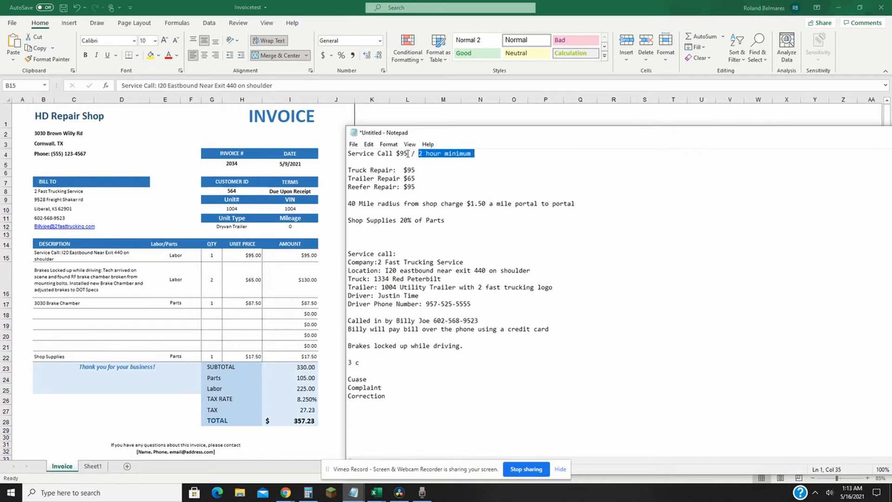
drag(408, 154, 394, 154)
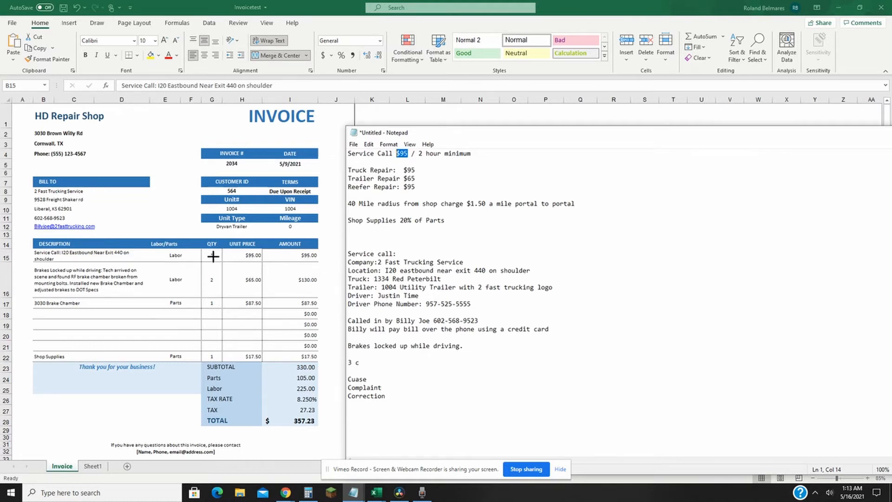
key(alt+Tab)
click(242, 255)
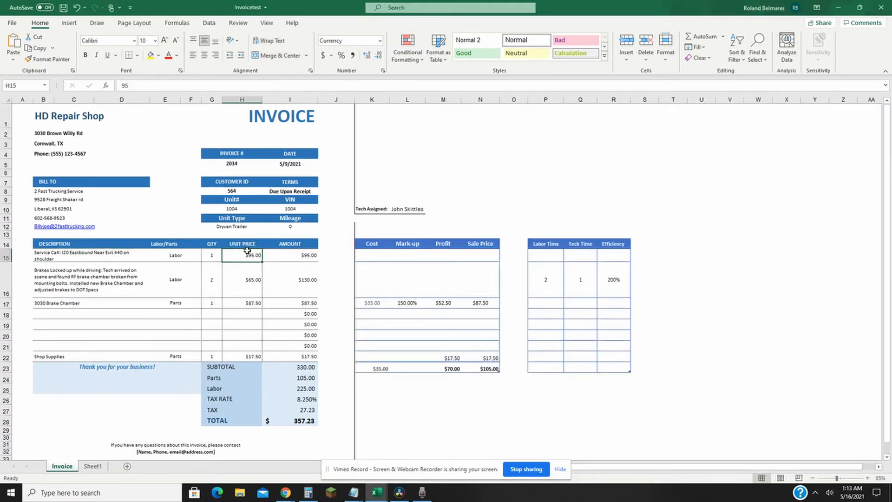
Step: Review the brake repair labor line's quantity, unit price, amount formula and description
click(213, 283)
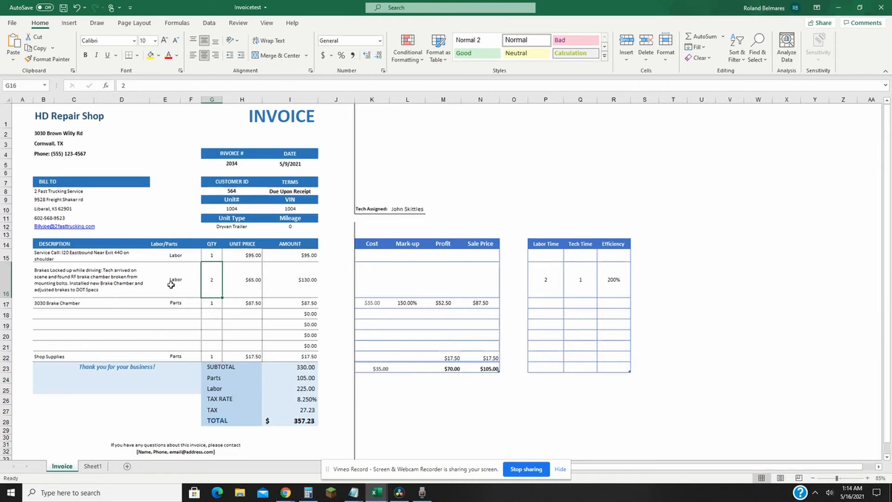
click(236, 275)
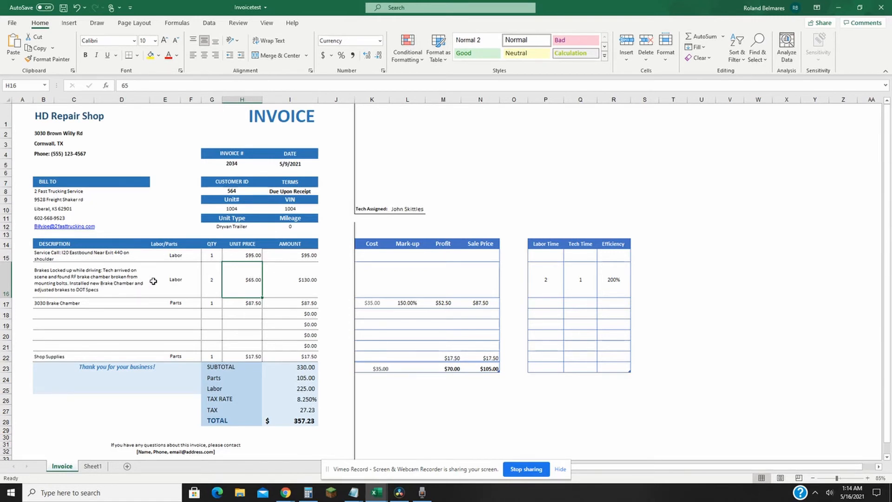
click(211, 279)
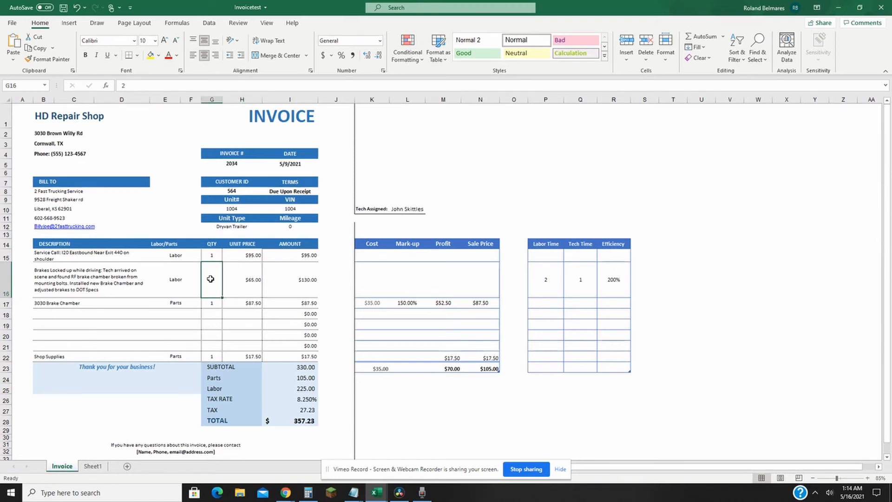
click(235, 281)
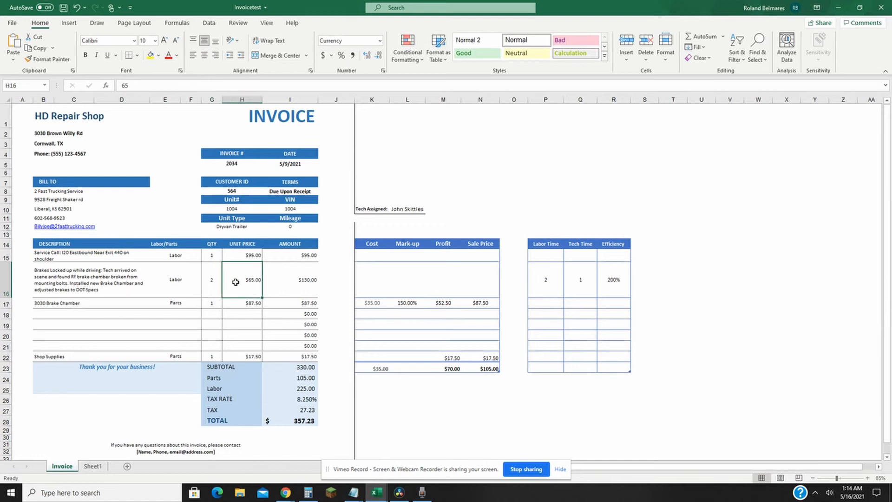
click(290, 273)
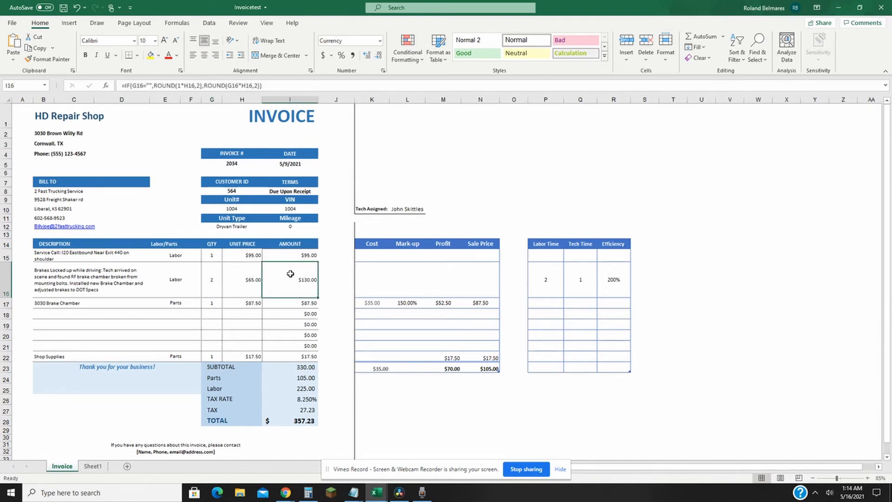
click(73, 272)
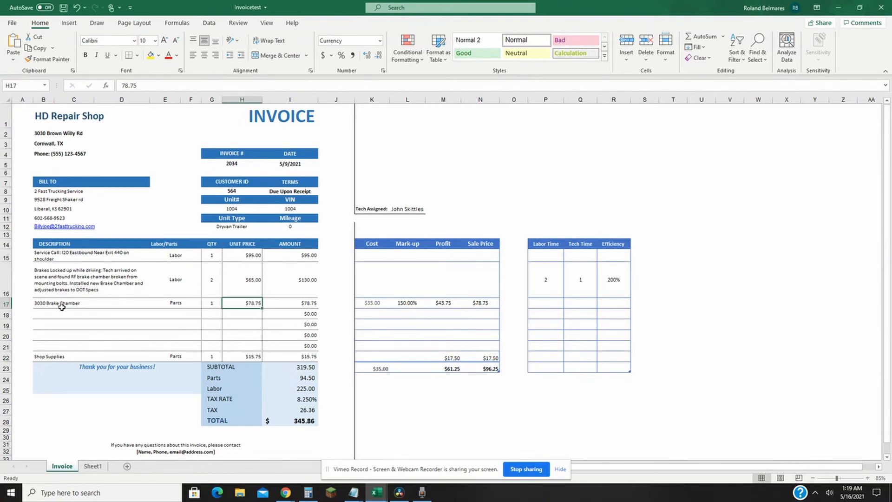
Step: Review the 3030 Brake Chamber line, view the Markup scales Spreadsheet workbook, and return to the part's cost on the invoice
click(62, 307)
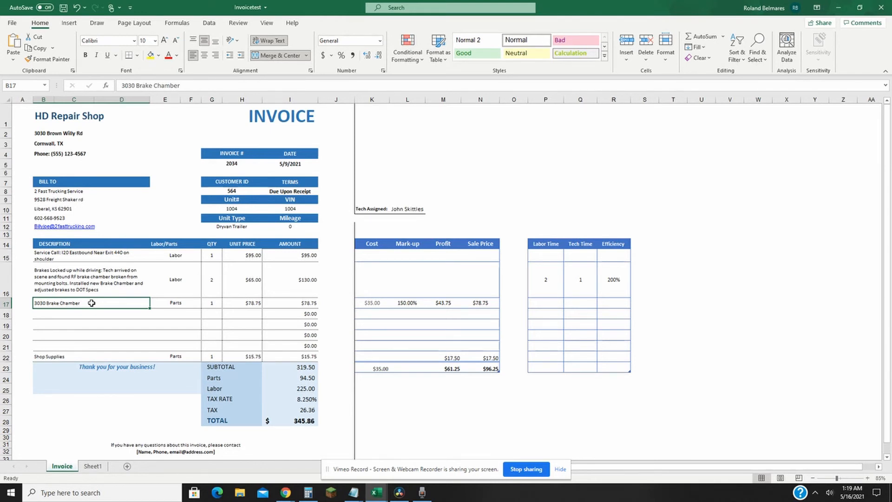
click(373, 494)
mouse_move(374, 494)
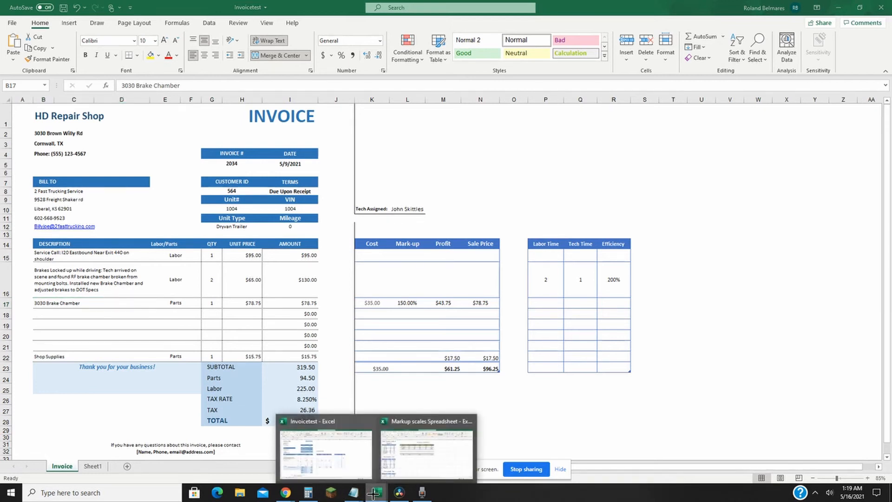
mouse_move(409, 466)
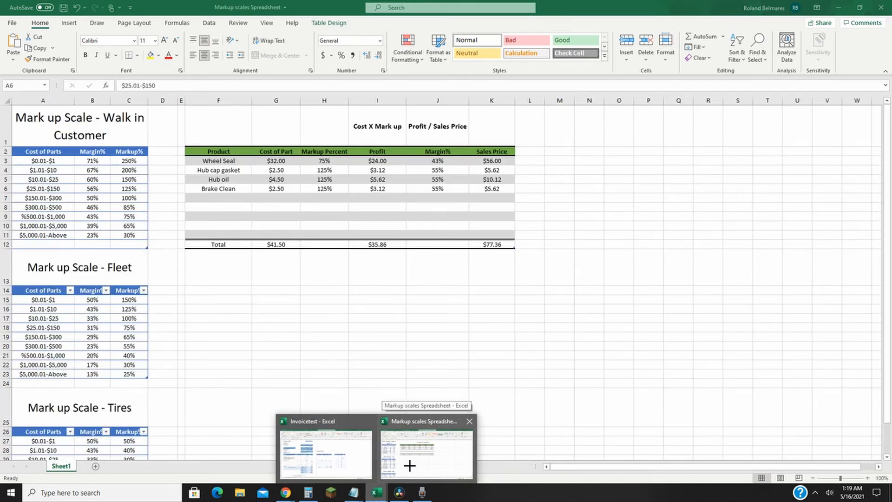
click(409, 465)
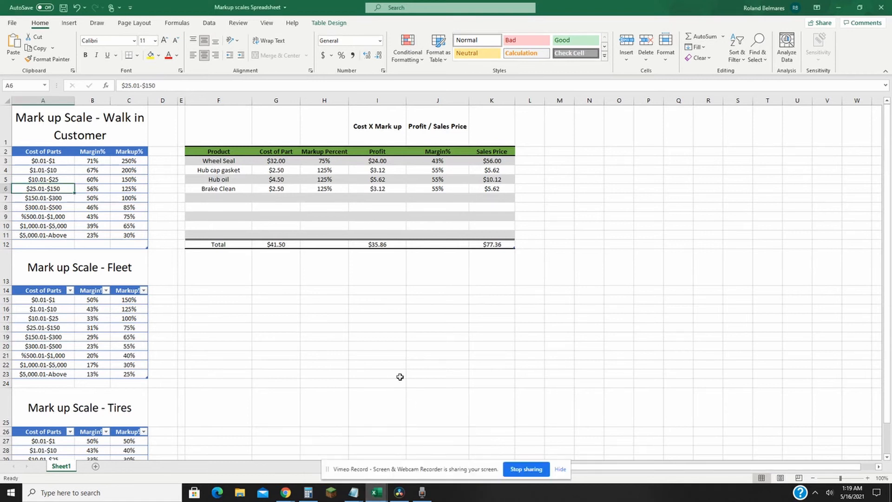
key(alt+Tab)
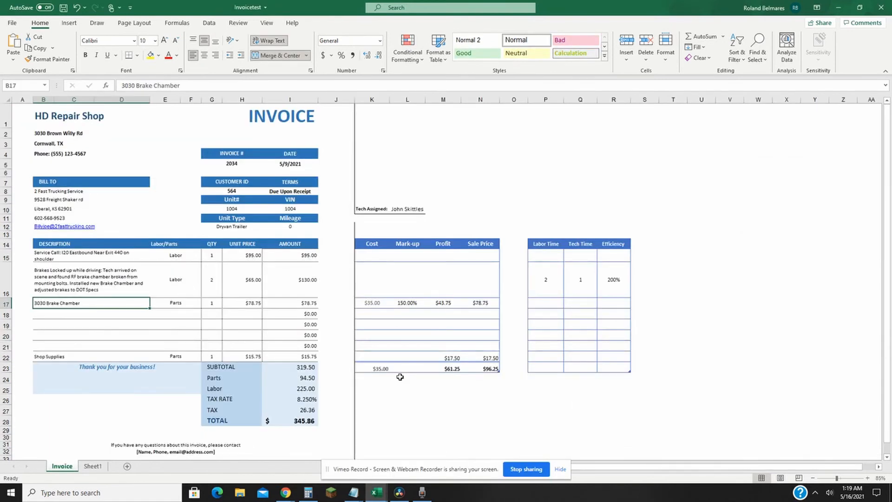
click(373, 305)
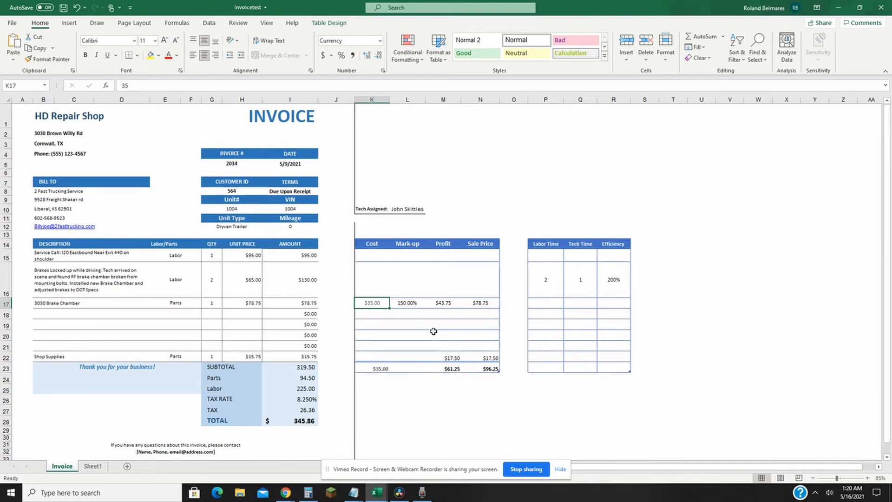
Step: Look up the walk-in customer markup for parts costing $25.01-$150 and set the 3030 Brake Chamber's mark-up to 125% on the invoice
key(alt+Tab)
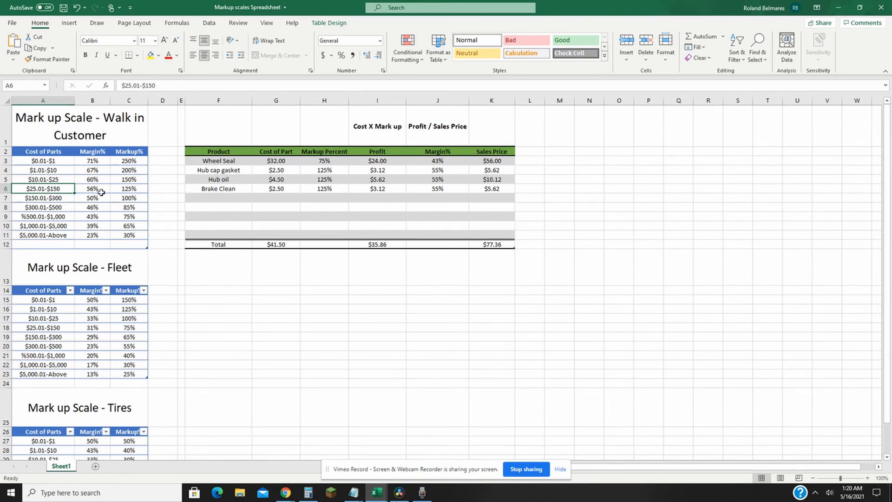
click(123, 191)
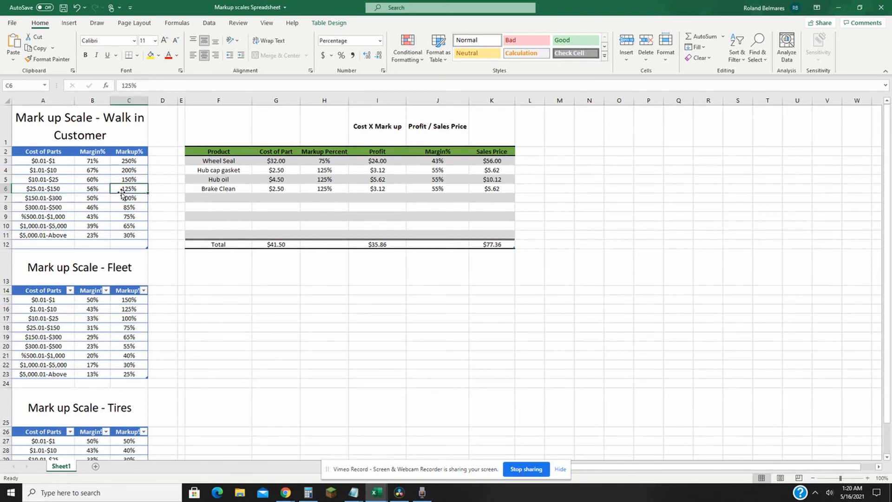
click(49, 188)
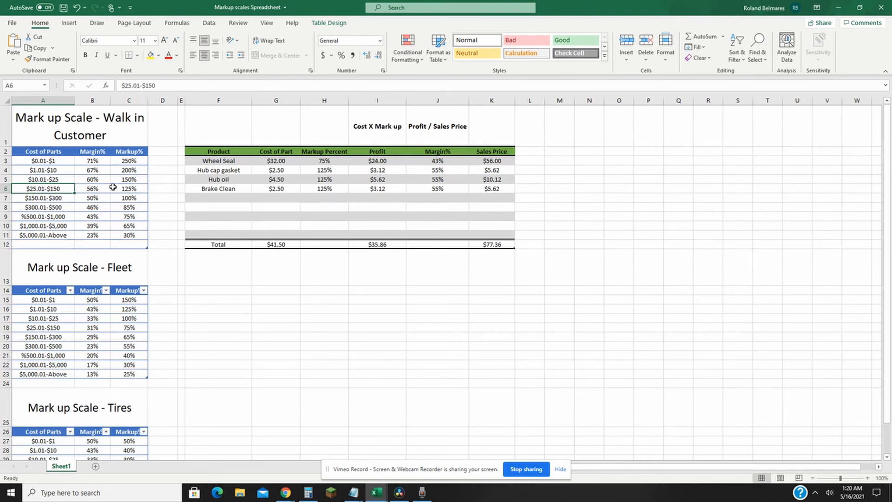
key(alt+Tab)
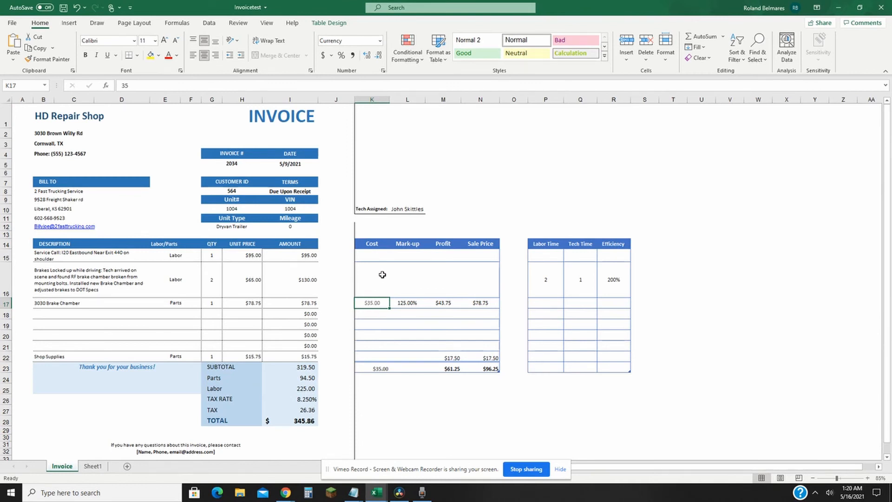
click(417, 306)
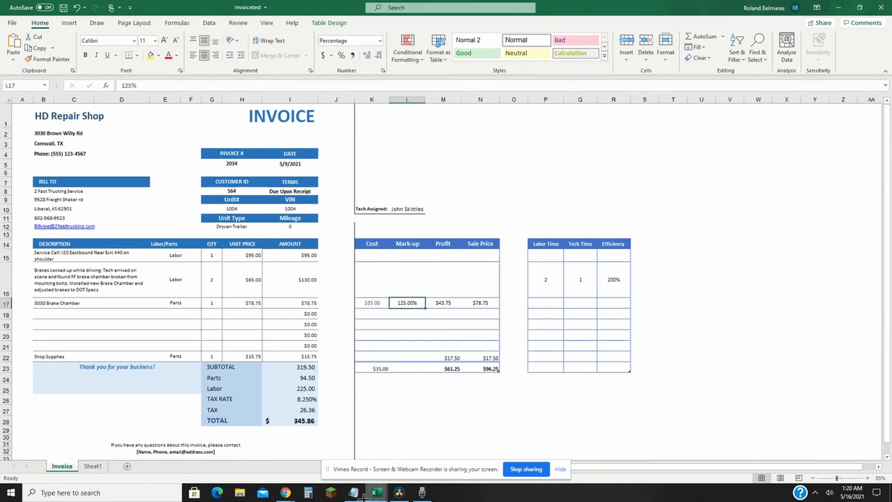
Step: Switch to Calculator and work out the brake chamber's profit as 35 × 1.25
click(308, 492)
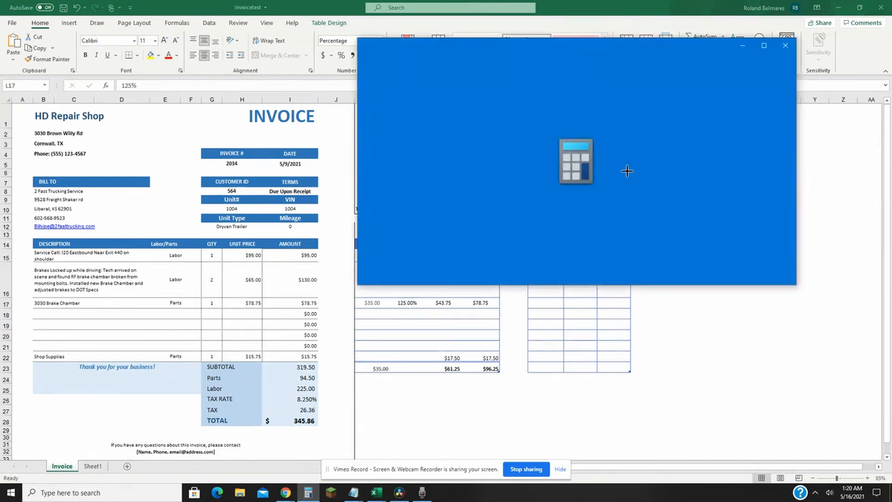
text(35*1.25)
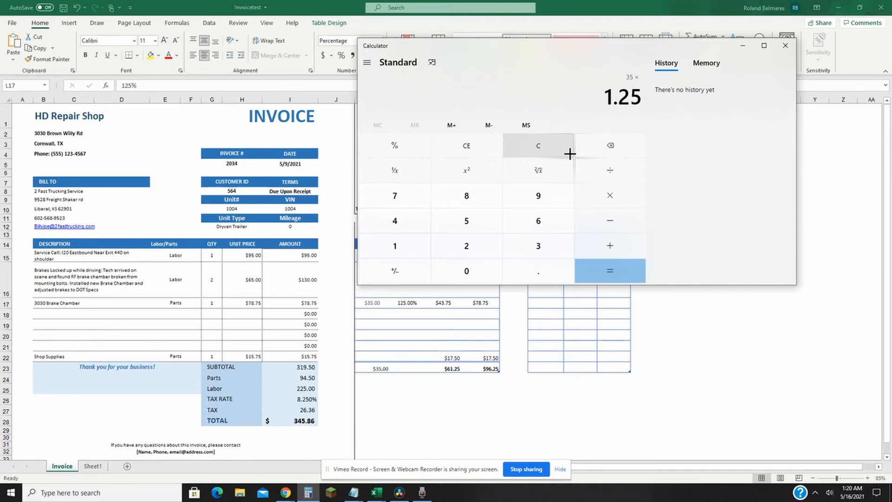
key(Return)
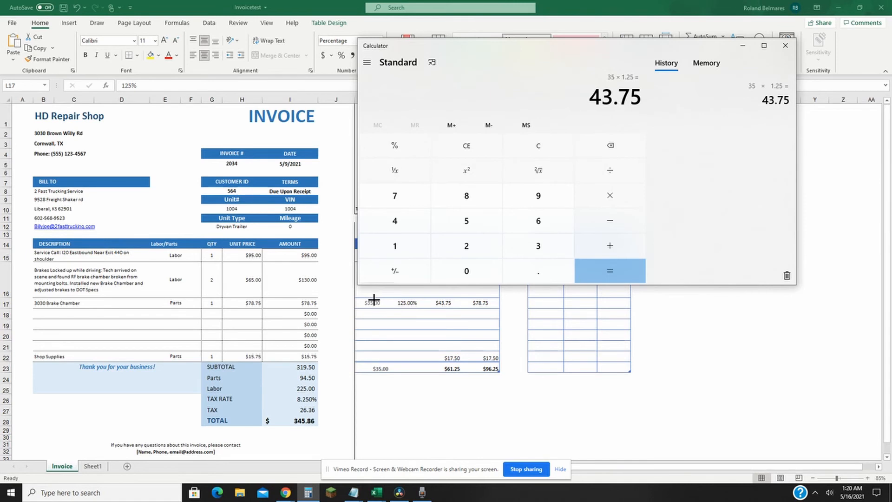
Step: Return to the invoice and review the brake chamber's profit, cost, sale price and unit price, plus the sale price subtotal
click(423, 302)
click(450, 304)
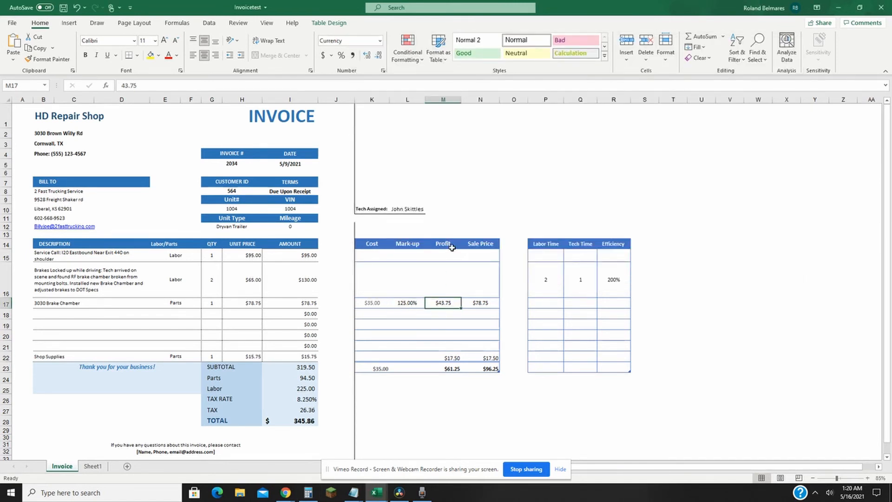
click(370, 300)
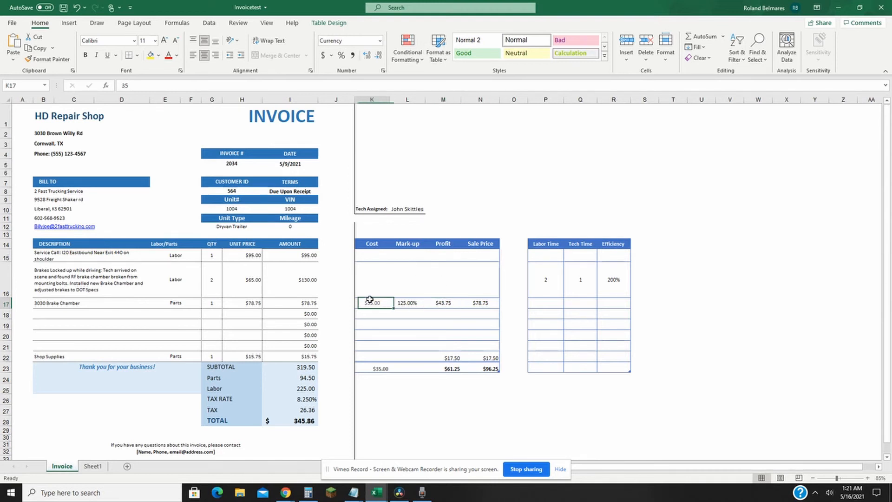
click(487, 303)
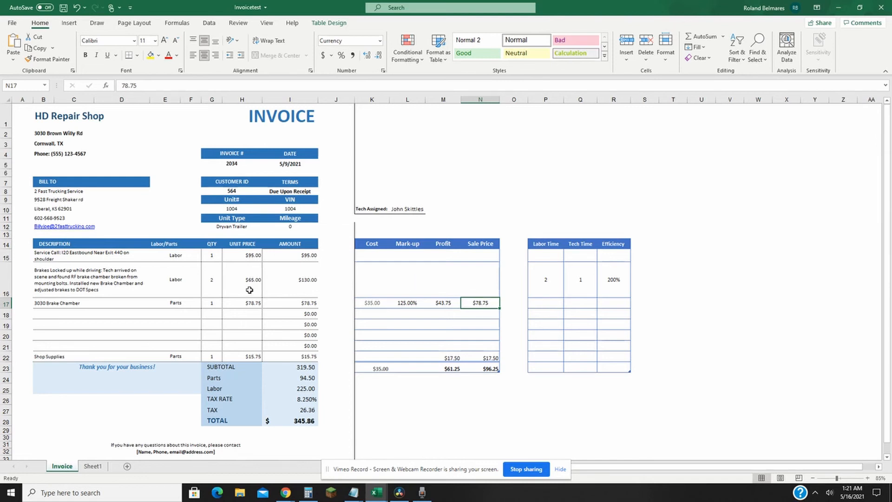
click(251, 304)
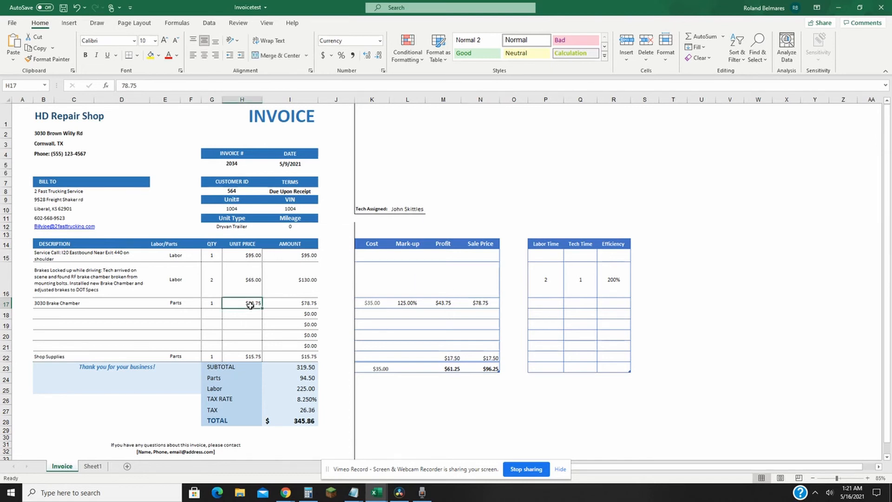
click(483, 368)
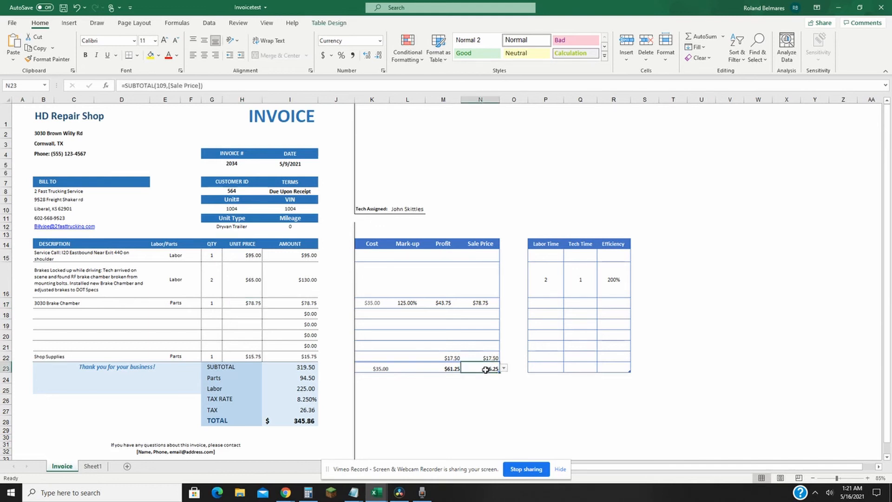
click(442, 294)
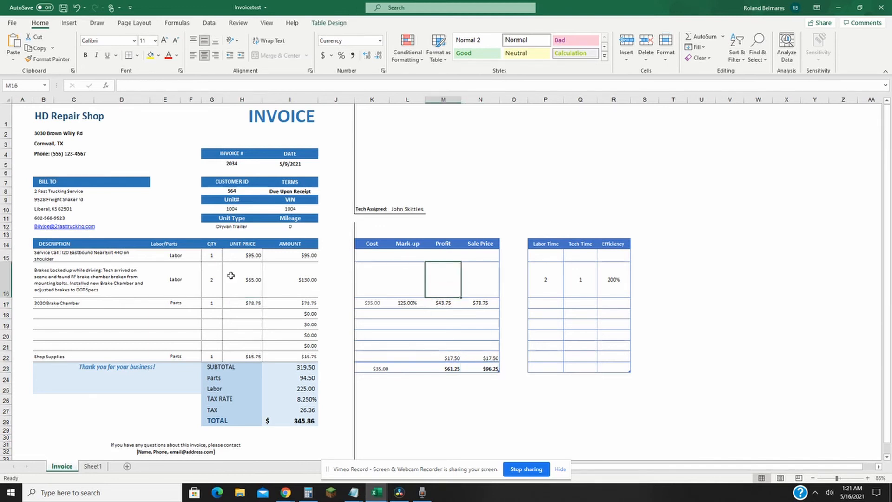
Step: Examine the Shop Supplies line alongside the 3030 Brake Chamber part and the brake repair labor type and quantity
click(146, 304)
click(64, 355)
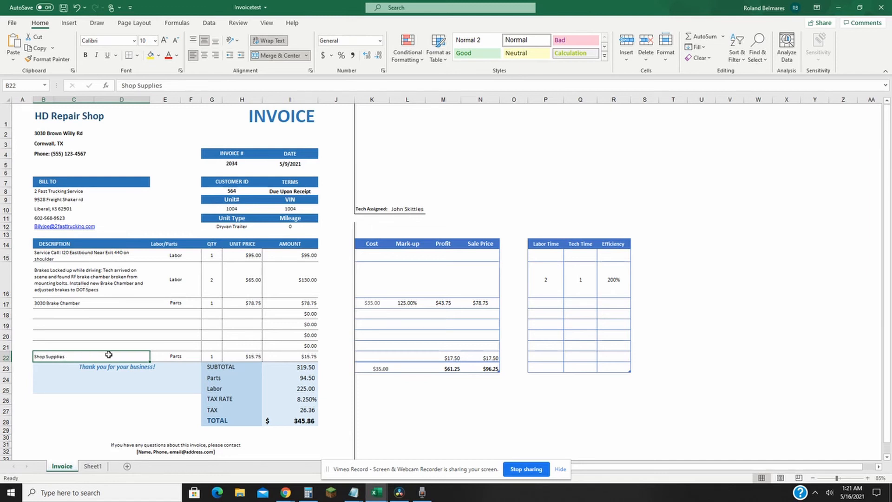
click(63, 303)
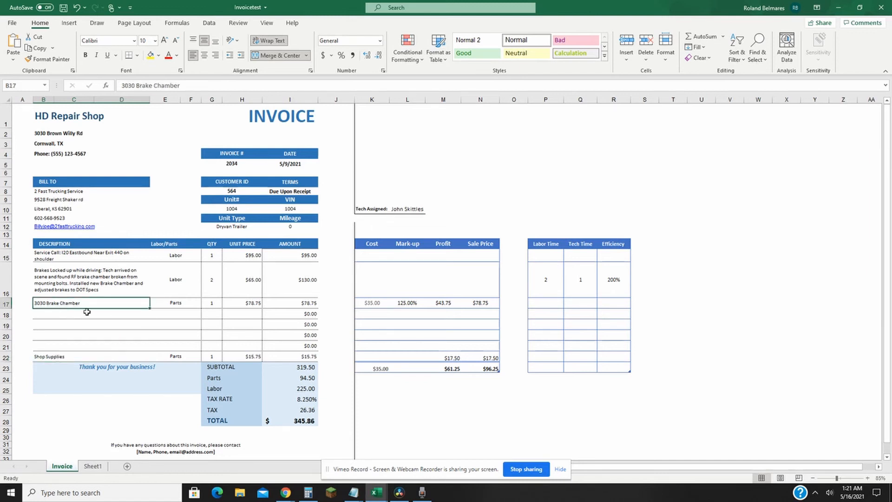
click(193, 277)
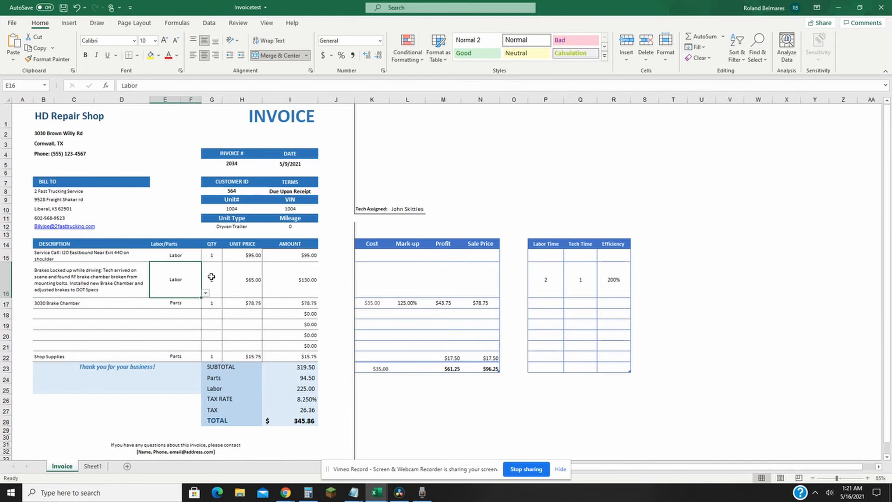
click(212, 277)
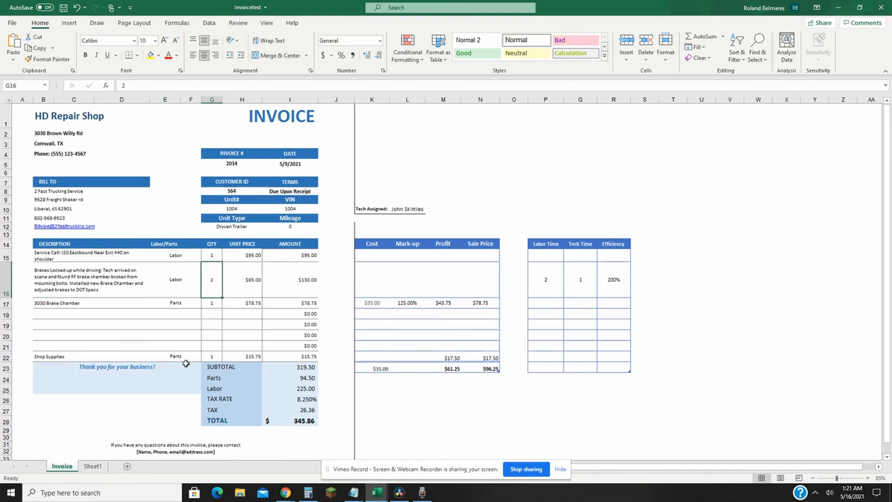
click(168, 357)
click(90, 358)
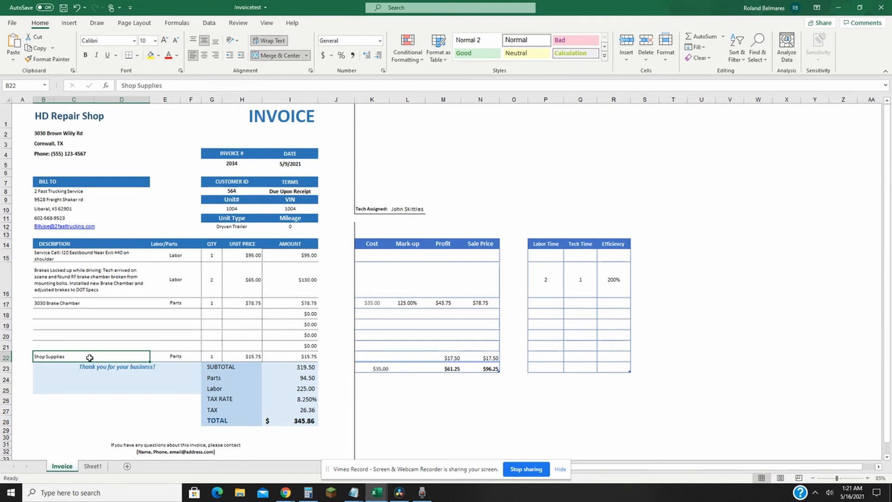
Step: Compare the Shop Supplies unit price with the 3030 Brake Chamber's unit price, checking the blank part lines between them
click(235, 359)
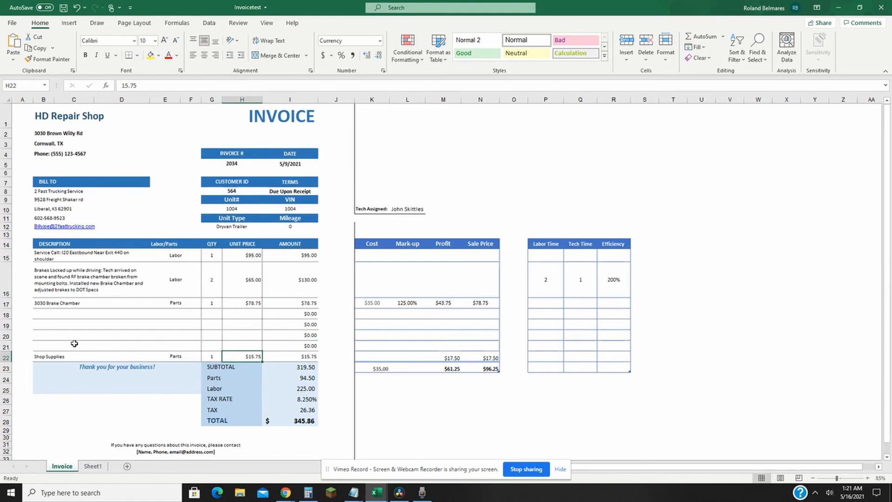
click(74, 316)
click(72, 326)
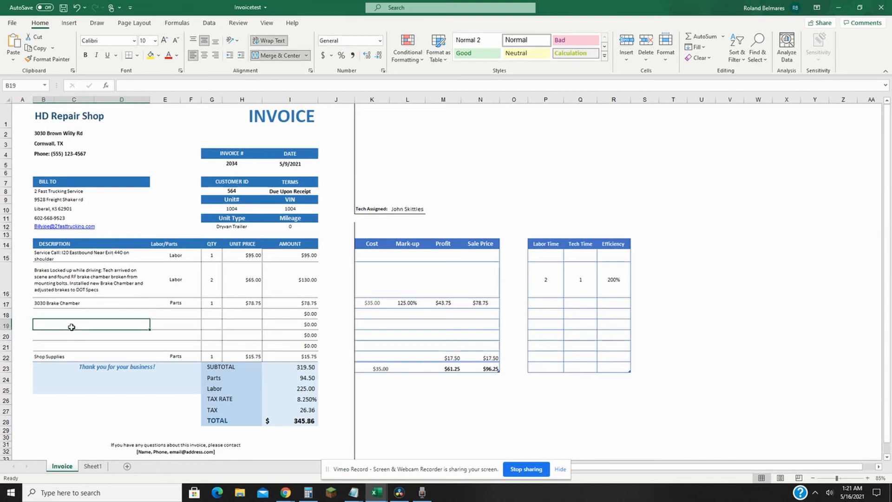
click(64, 358)
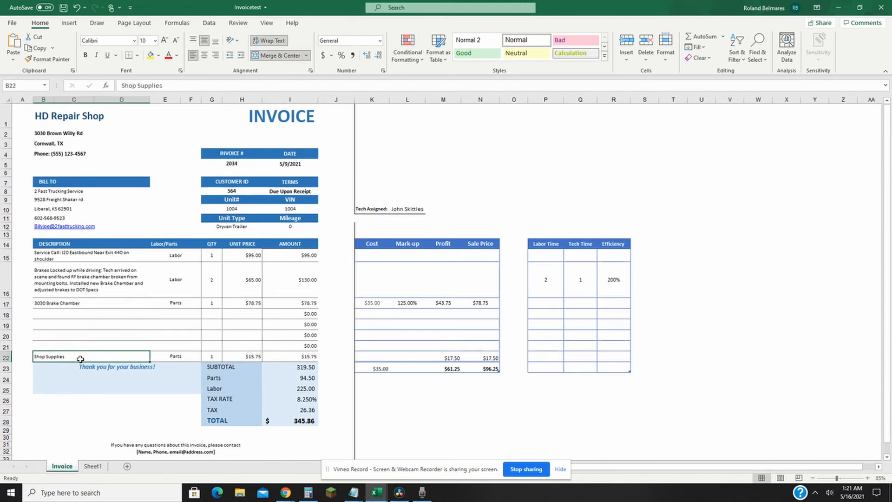
click(246, 356)
click(255, 306)
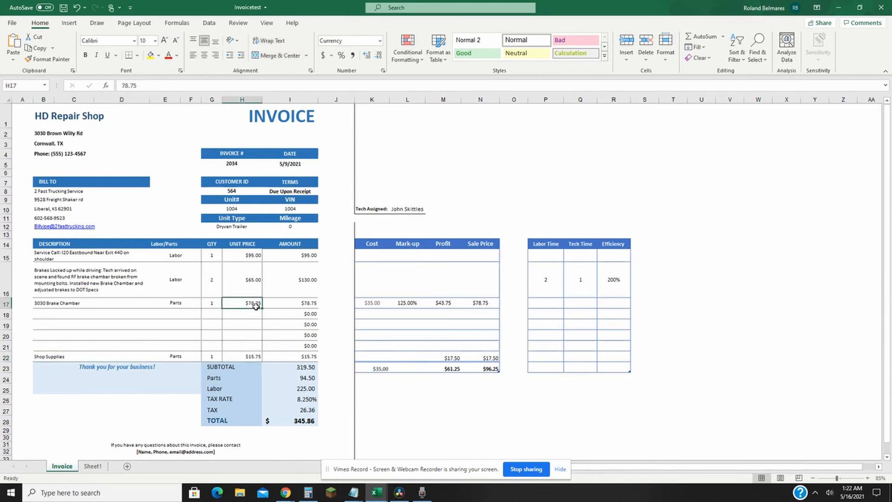
click(249, 356)
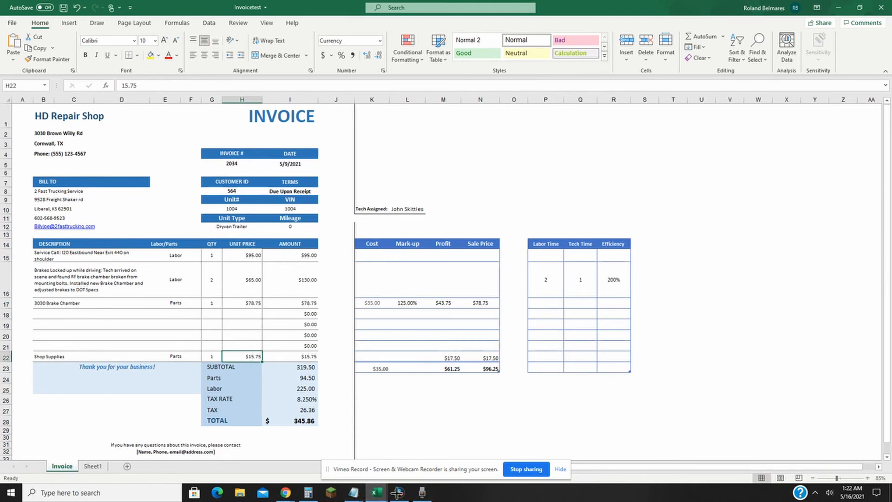
Step: Switch to Calculator, work out the shop supplies charge as 78.75 × 0.20, and return to the invoice
click(309, 493)
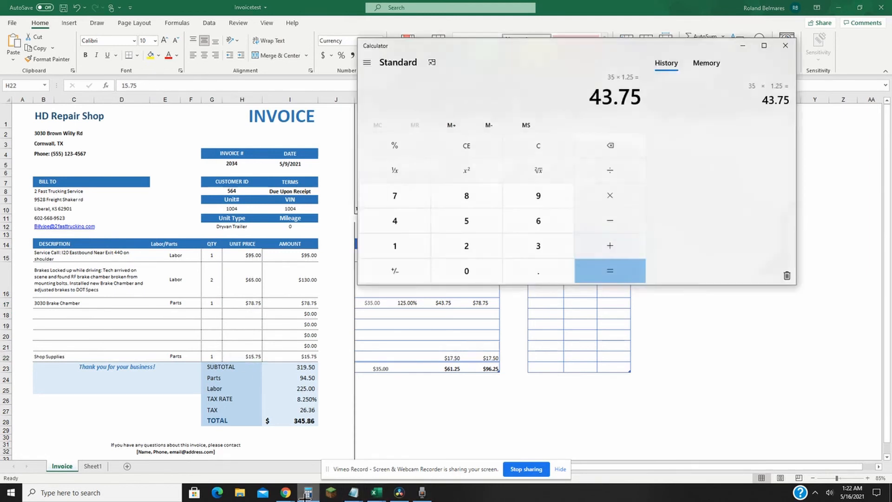
click(483, 149)
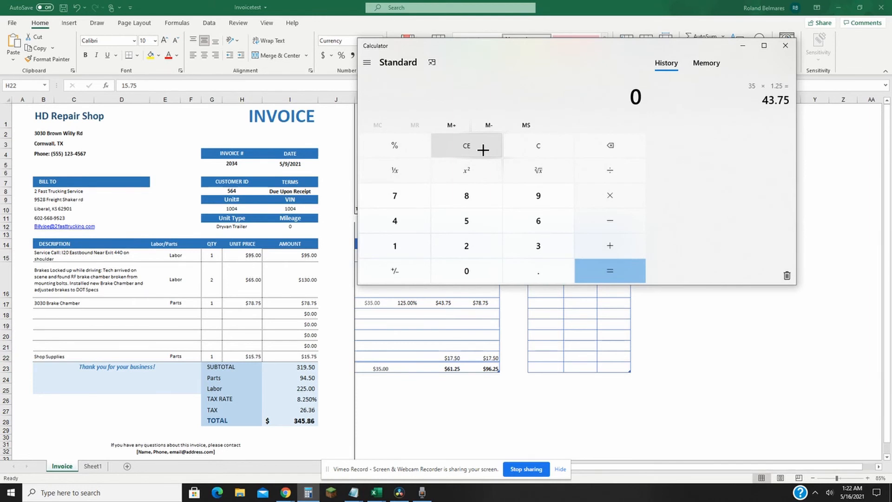
text(78.75)
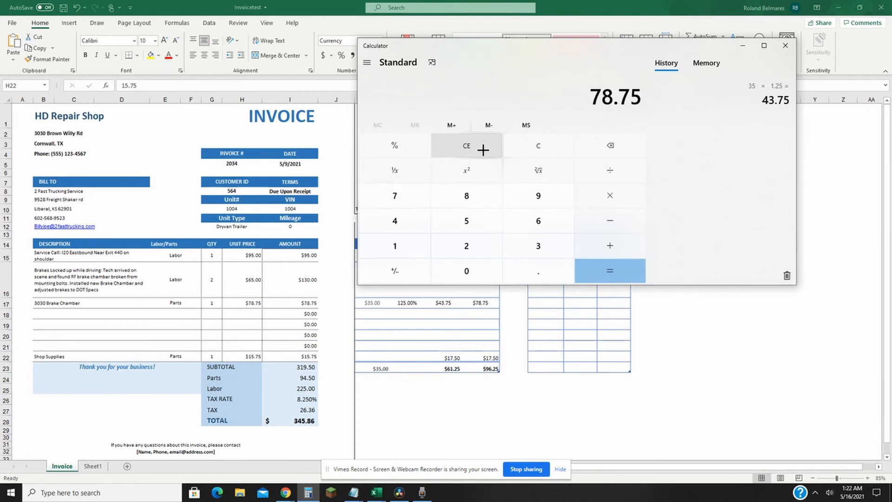
key(asterisk)
text(0.20)
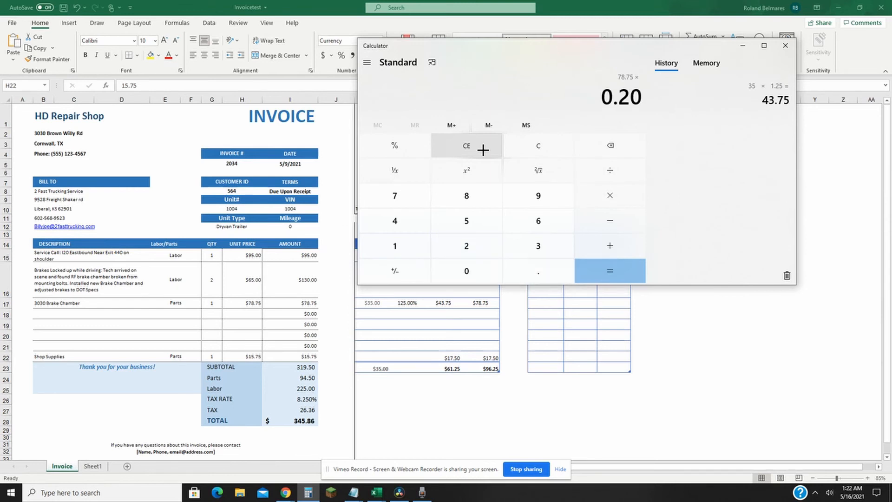
key(Return)
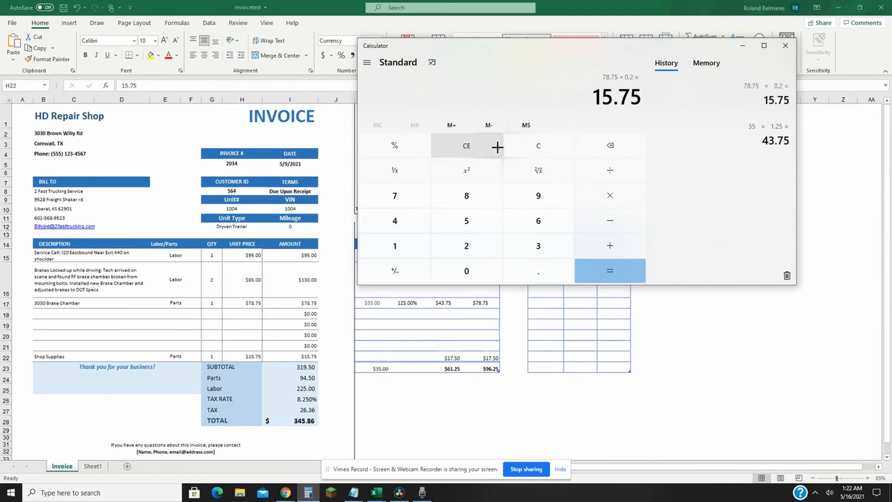
click(743, 46)
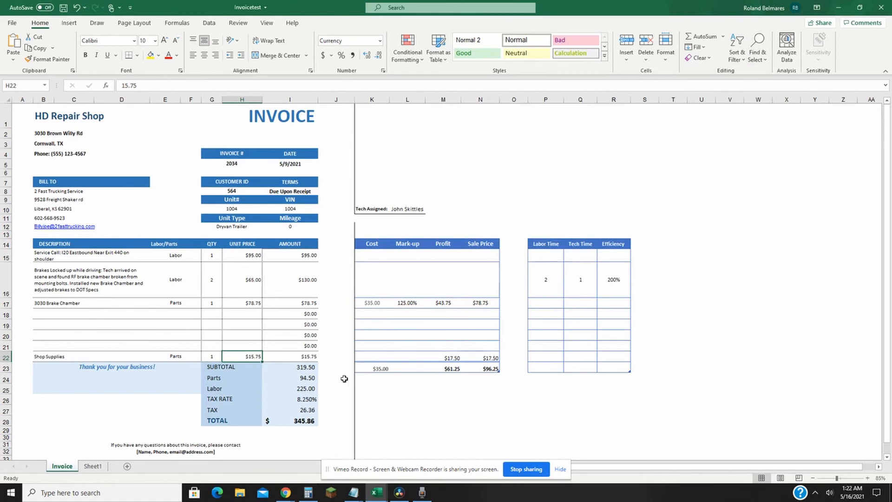
Step: Review the invoice amounts for shop supplies, brake chamber, brake repair labor and service call, plus the subtotal formula
click(301, 357)
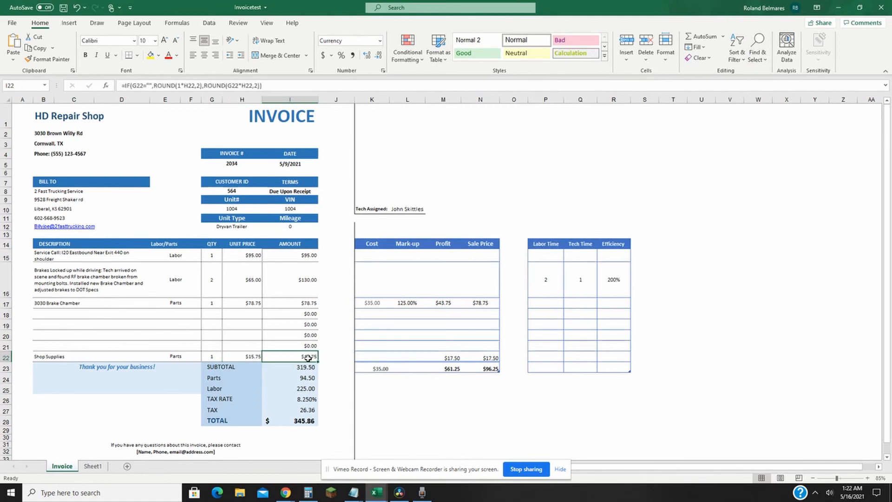
click(309, 303)
click(313, 283)
click(304, 255)
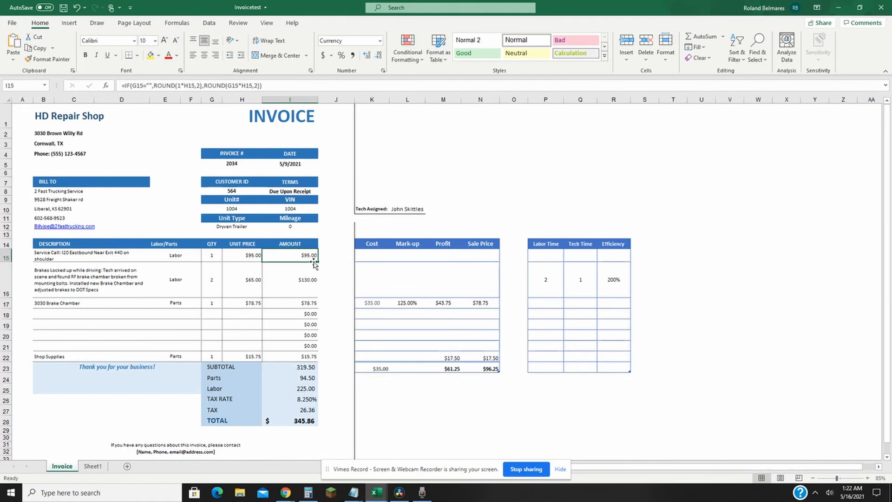
click(302, 370)
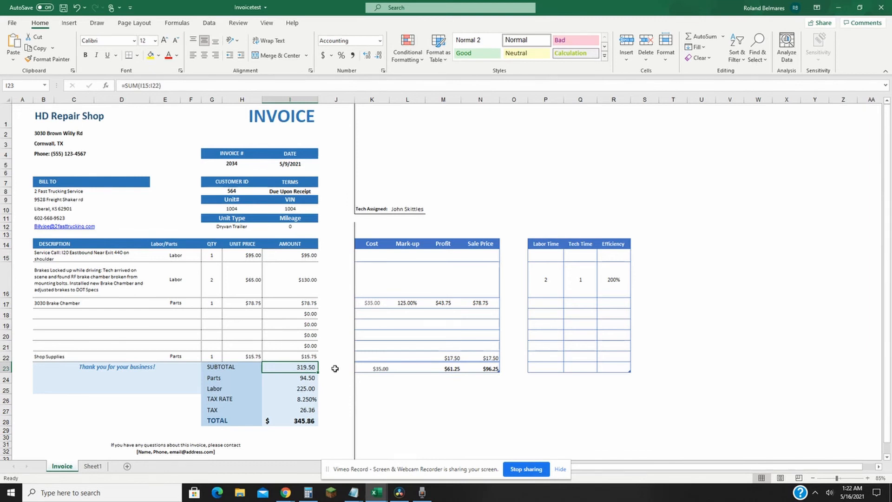
Step: Examine the Parts and Labor totals and the quantities billed for the service call and the brake repair
click(299, 377)
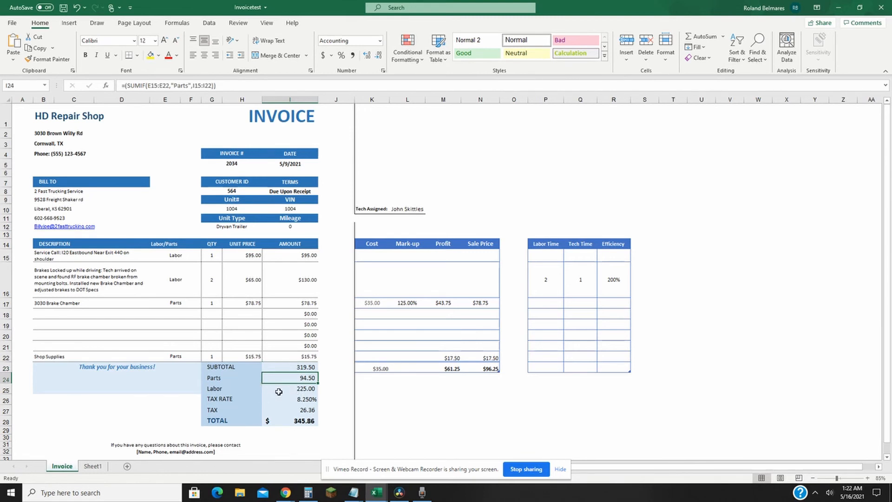
click(293, 389)
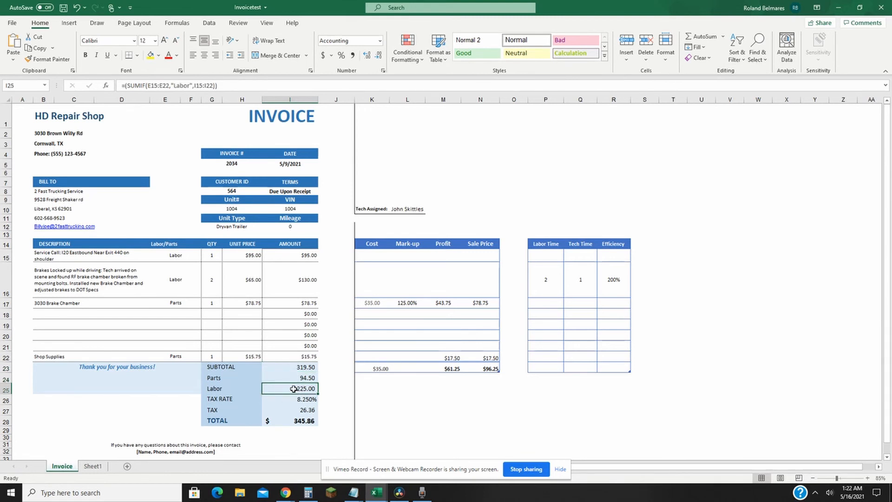
click(294, 378)
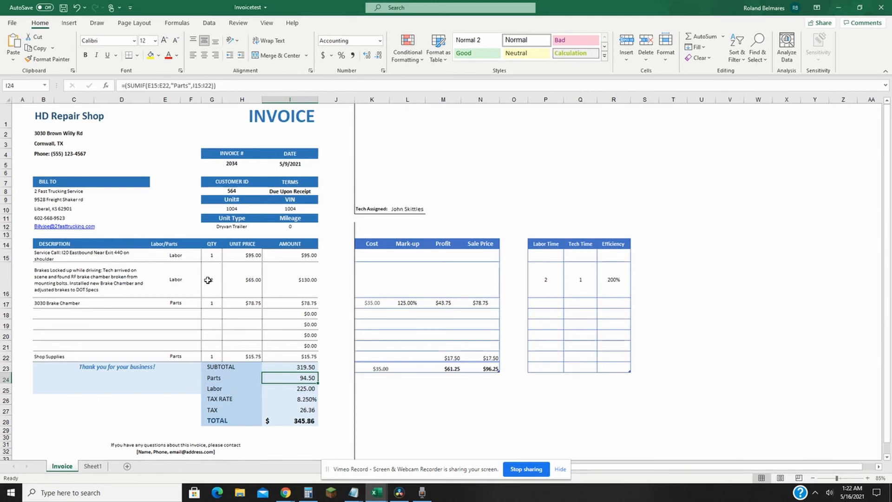
click(212, 259)
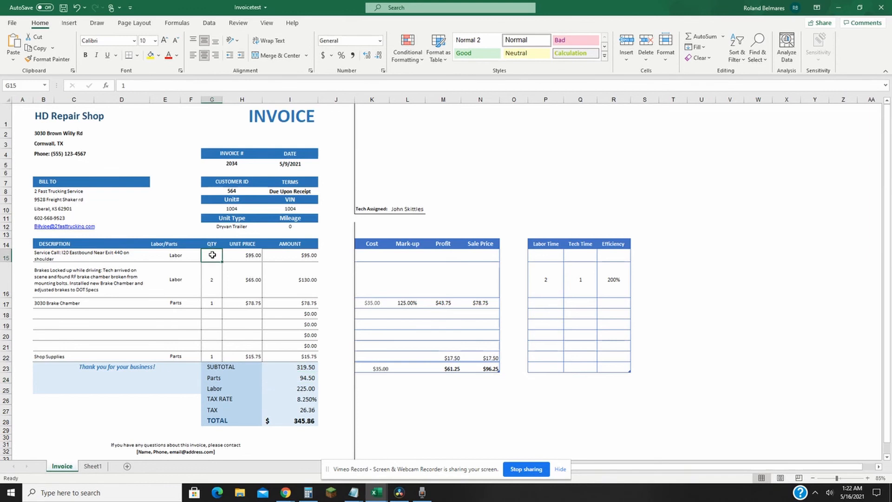
click(213, 273)
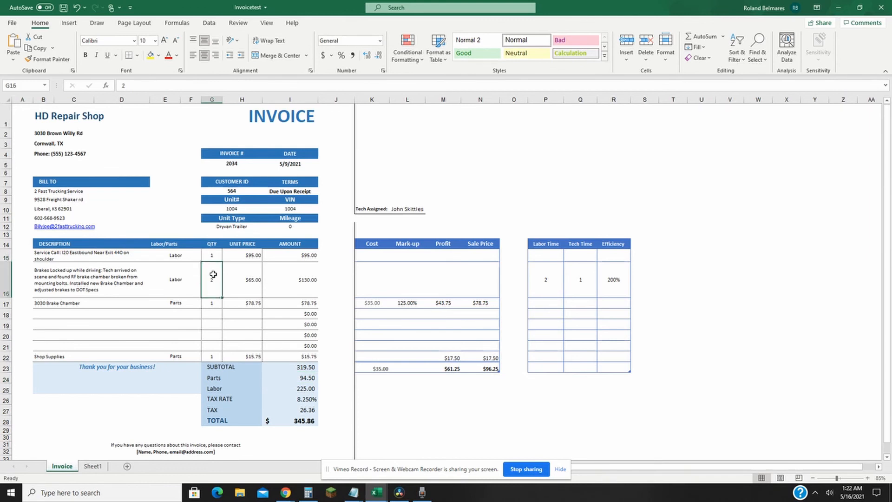
click(214, 255)
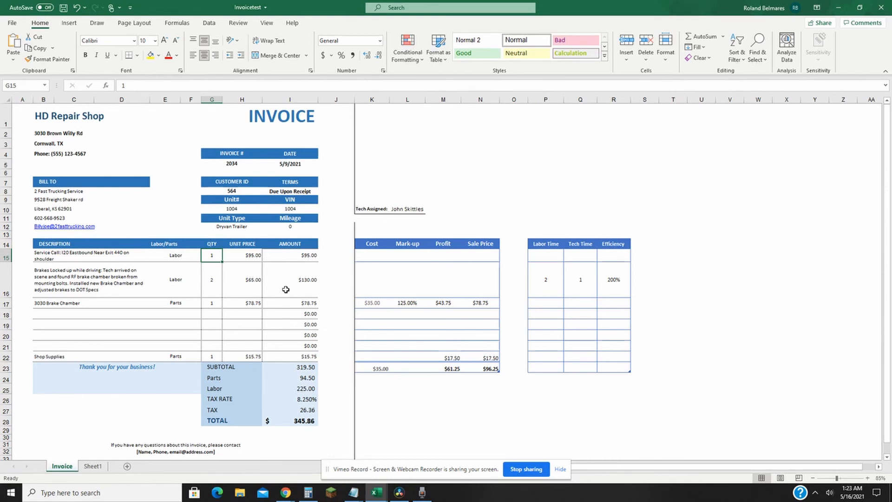
Step: Check the invoice's subtotal, tax rate and tax calculation in the totals block
scroll(259, 351, down, 1)
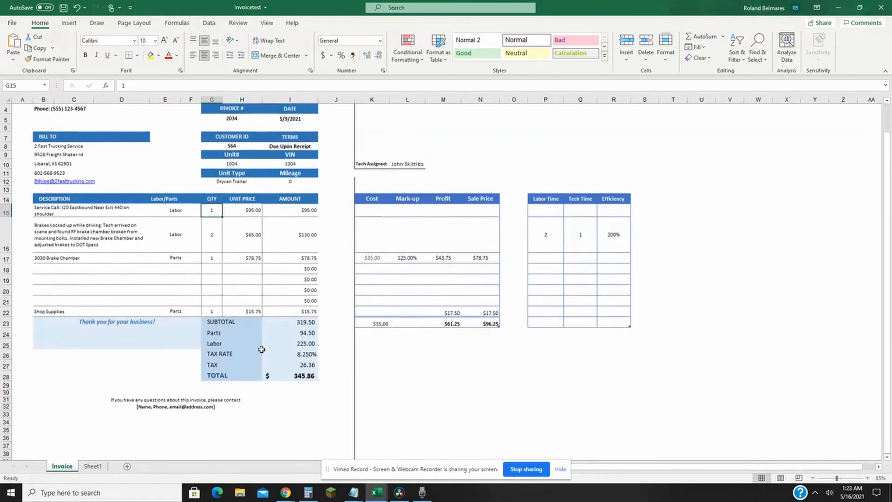
click(229, 325)
click(234, 356)
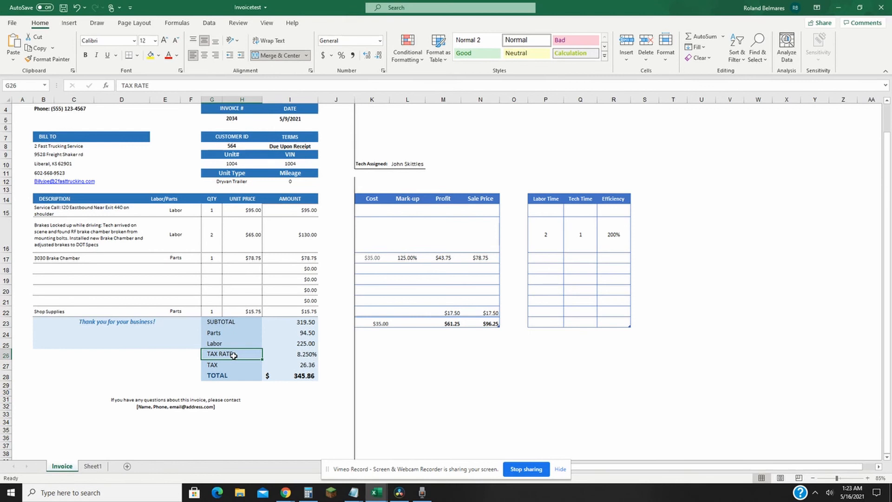
click(303, 355)
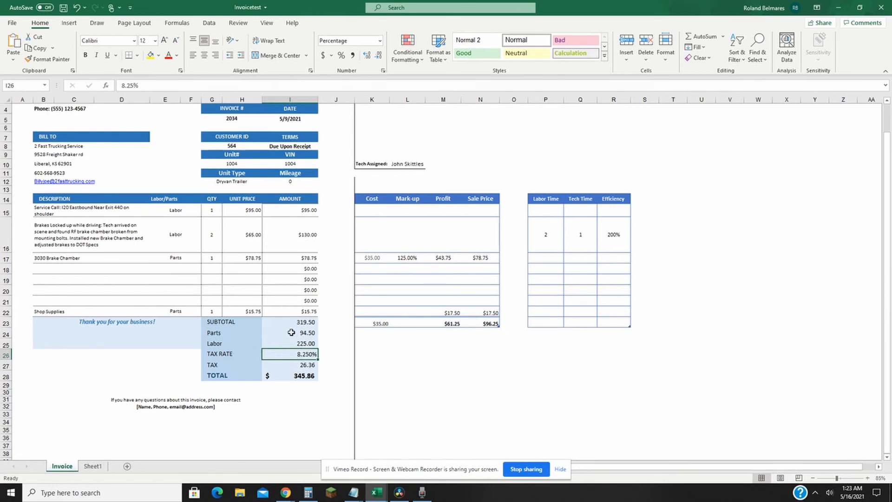
click(297, 365)
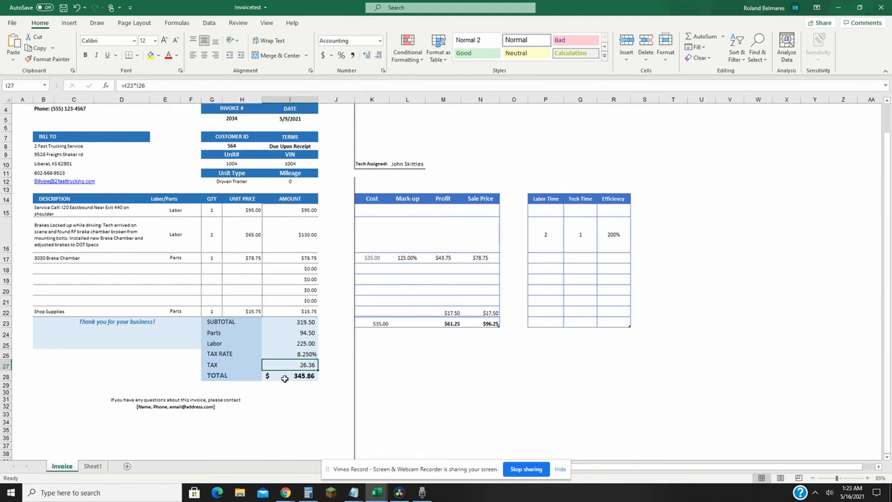
Step: Review the internal cost and labor tables, checking the brake chamber's cost and sale price, shop supplies profit, and profit and cost subtotals
scroll(299, 375, up, 1)
drag(372, 255, 620, 358)
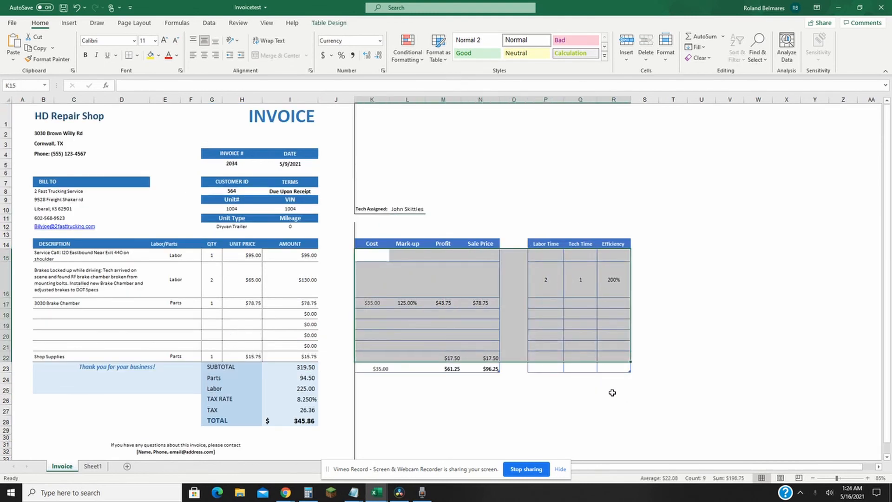
click(474, 385)
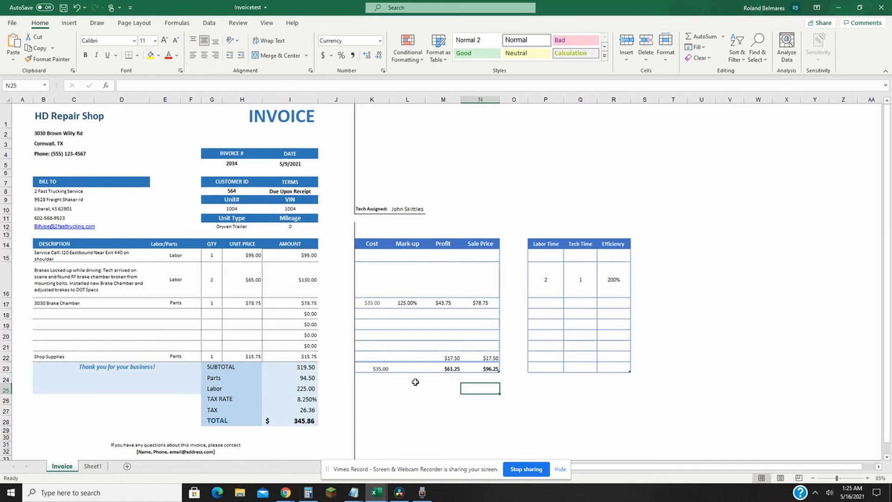
click(379, 303)
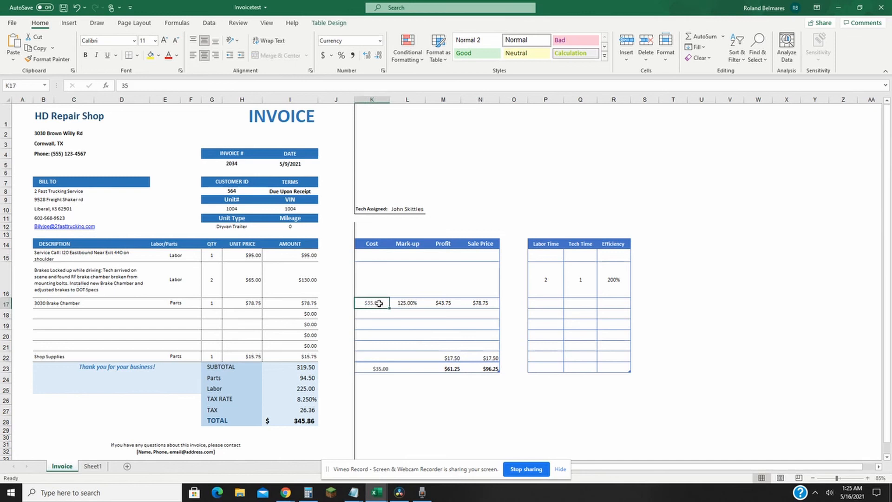
click(479, 302)
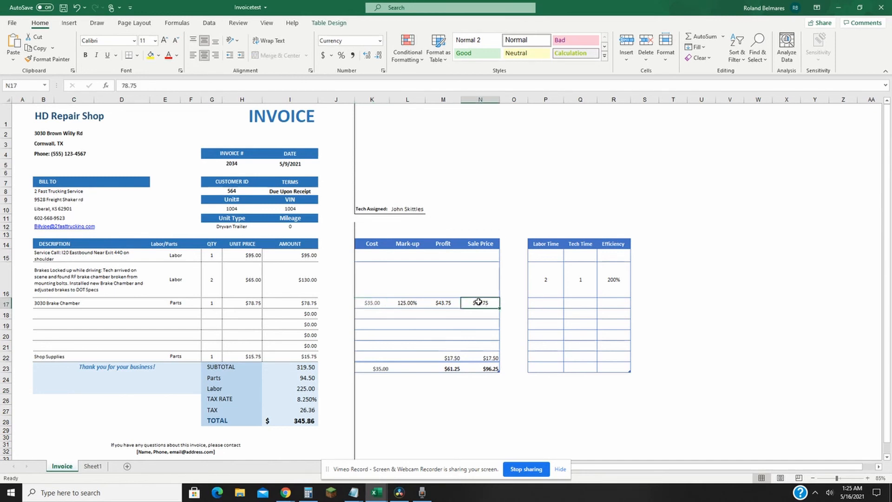
click(452, 358)
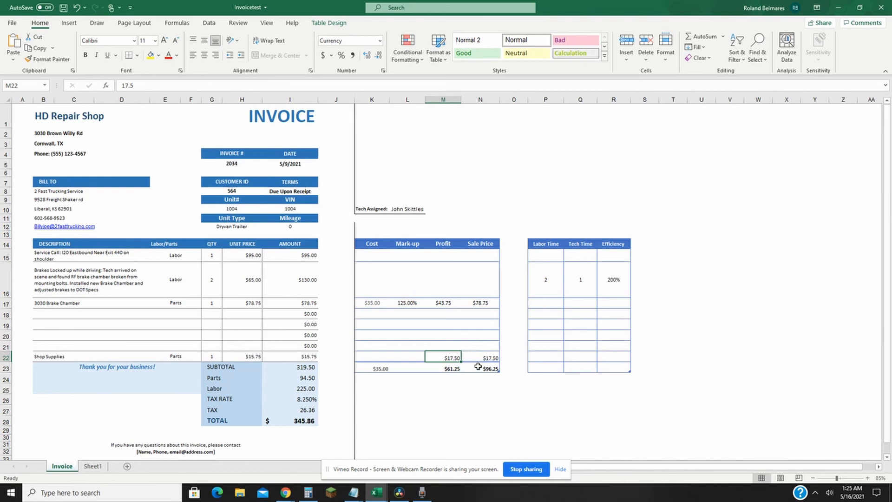
click(448, 368)
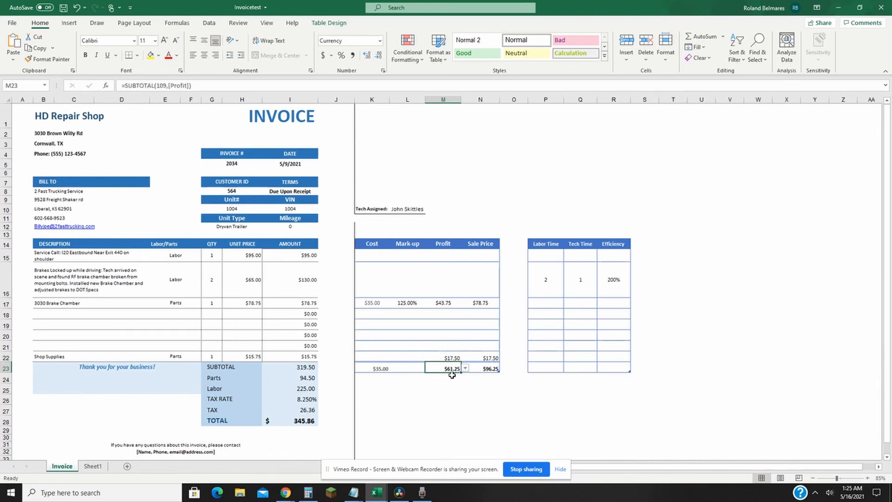
click(384, 369)
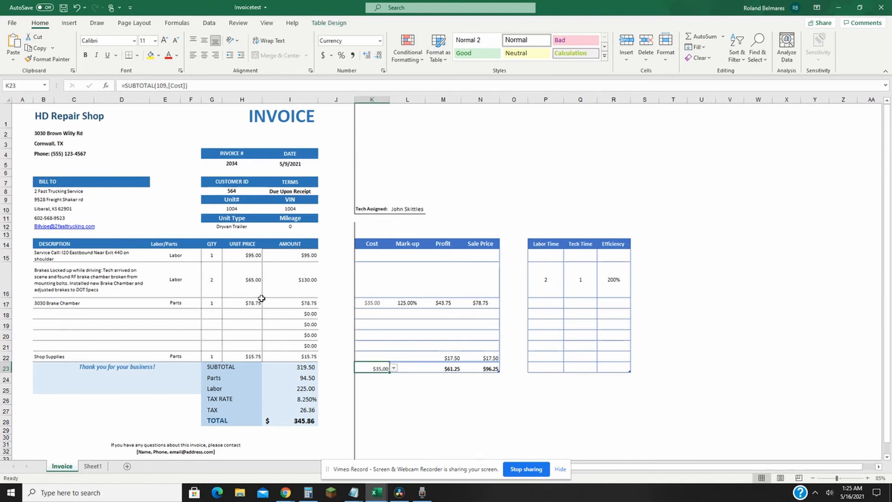
Step: Compare the brake repair's labor rate and billed quantity with its labor time, tech time and efficiency
click(243, 281)
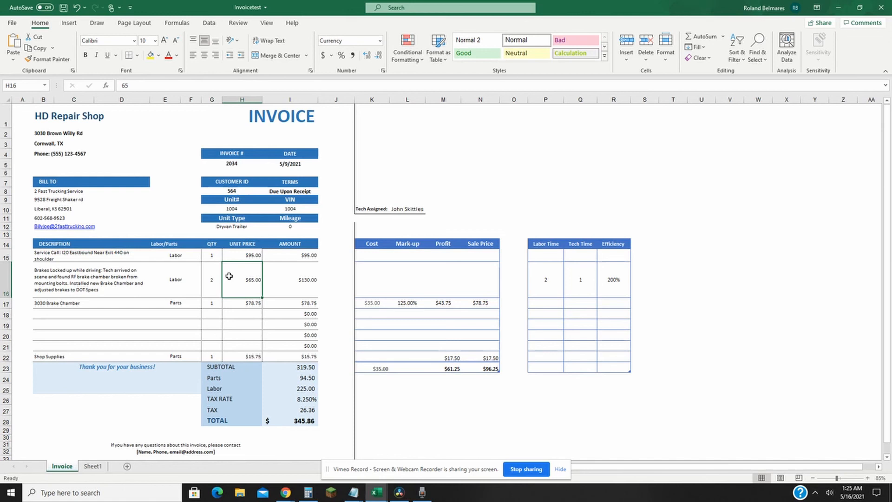
click(212, 284)
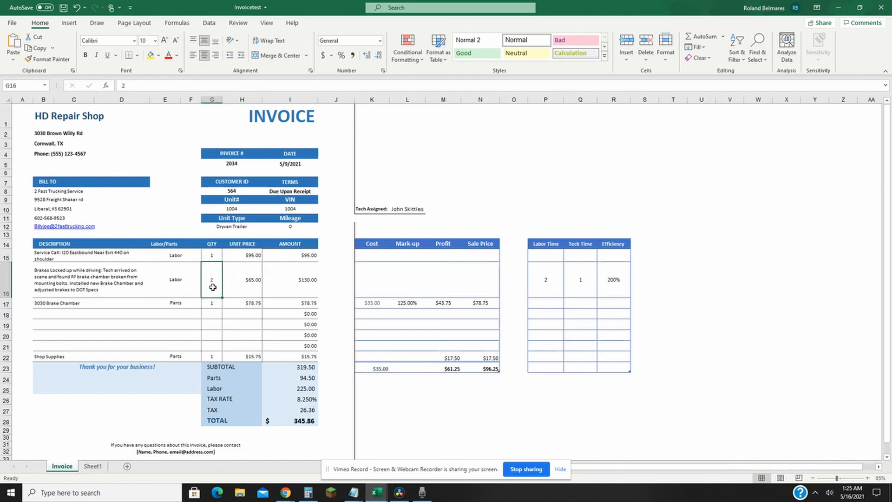
click(541, 280)
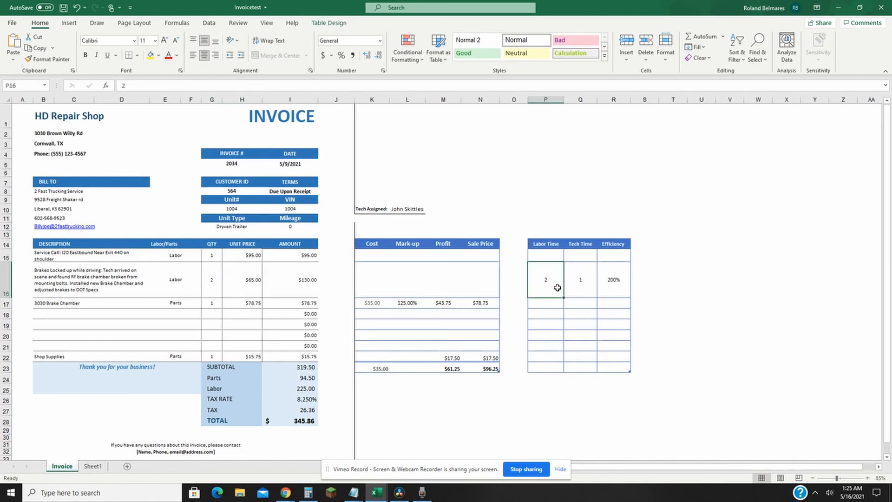
click(220, 286)
click(579, 276)
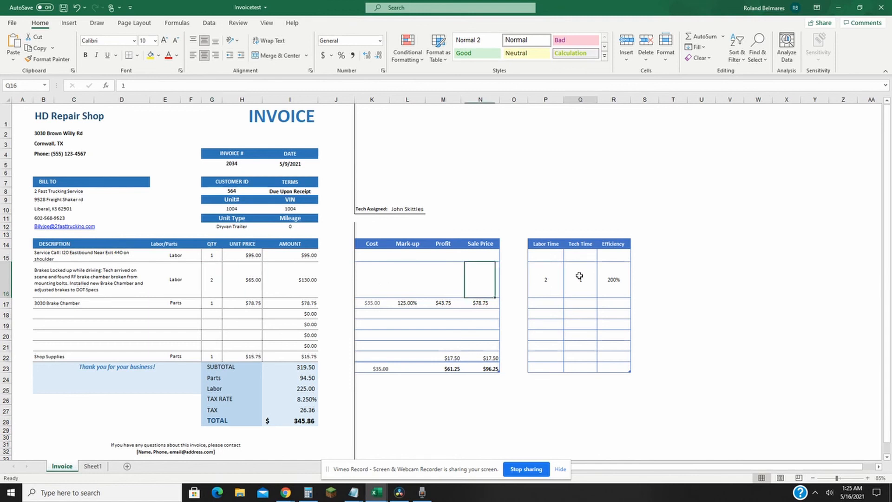
click(612, 276)
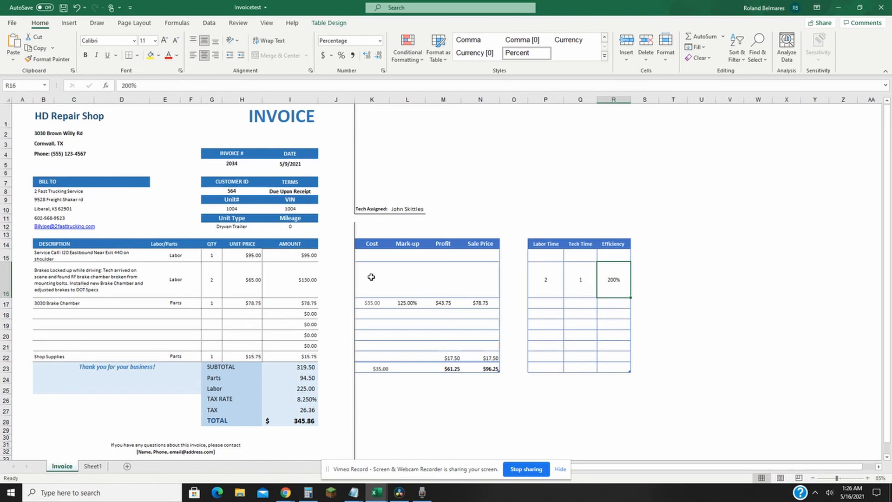
click(577, 282)
click(546, 283)
click(580, 279)
click(613, 279)
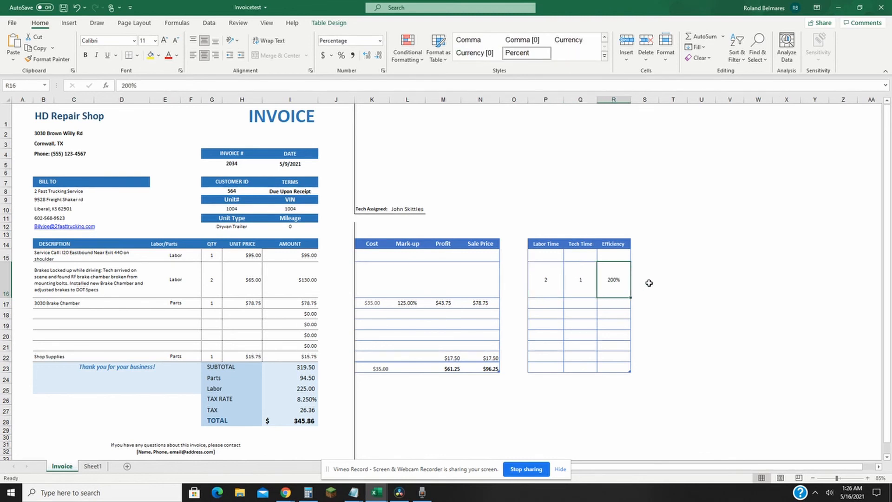